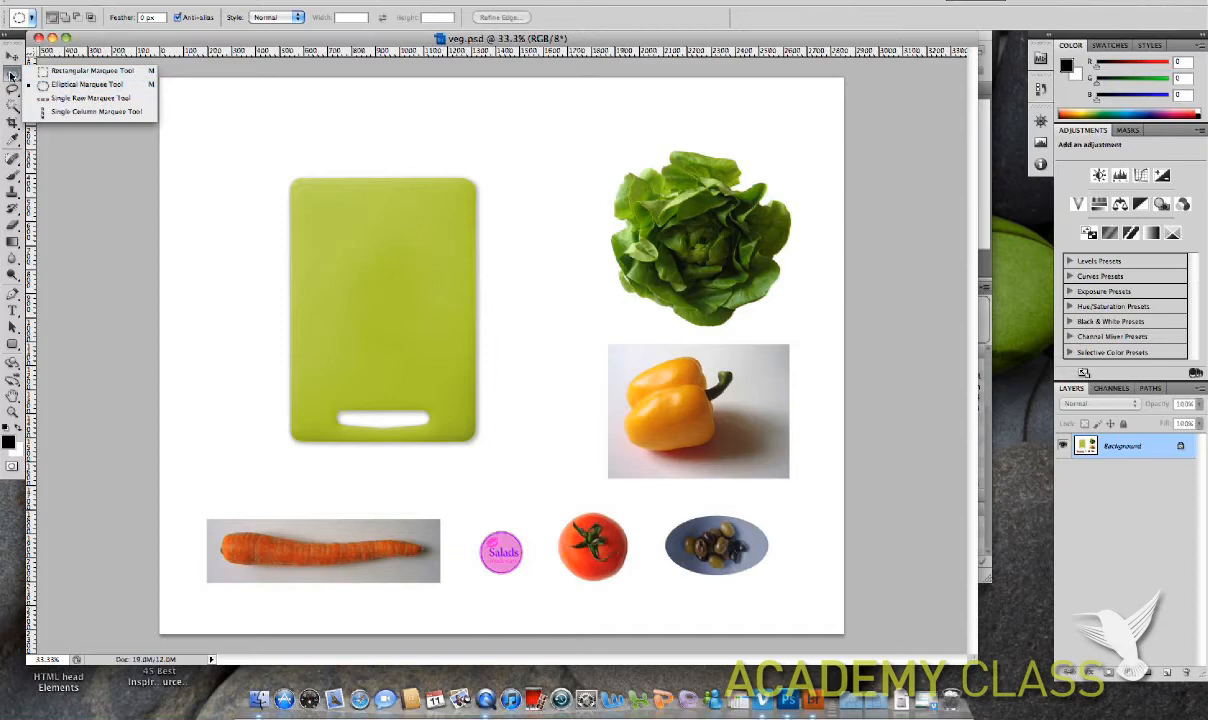
left_click(12, 76)
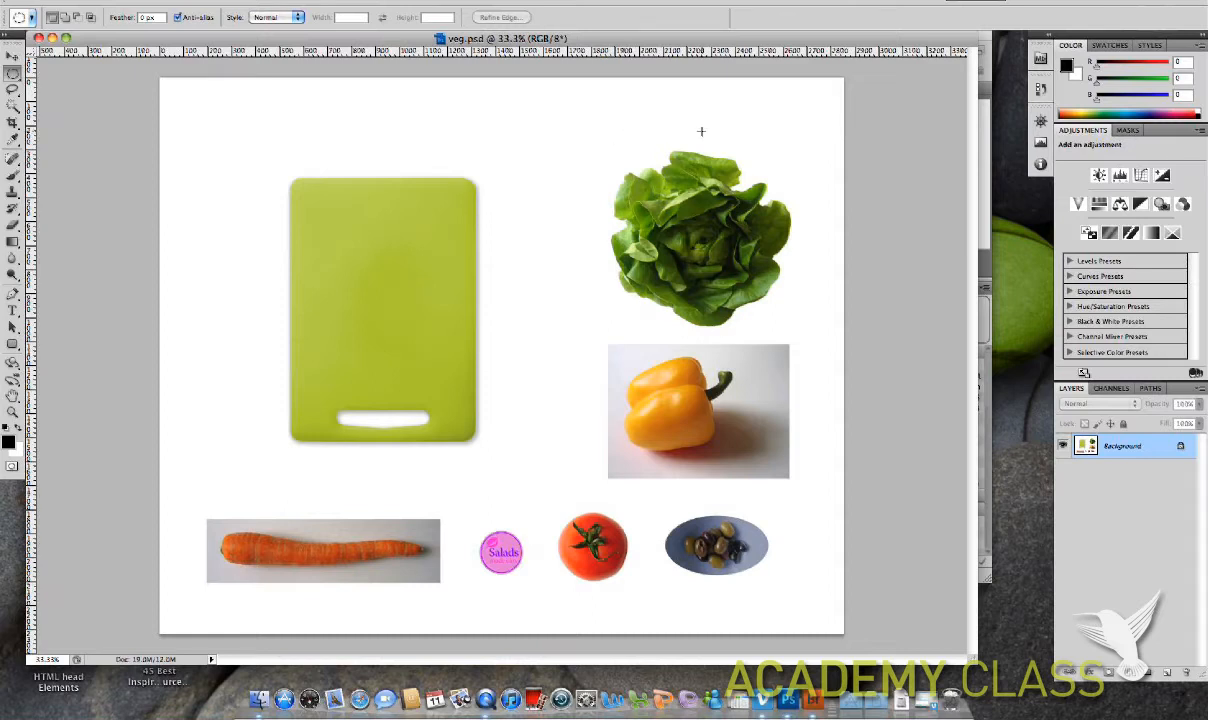
left_click_drag(12, 106, 76, 117)
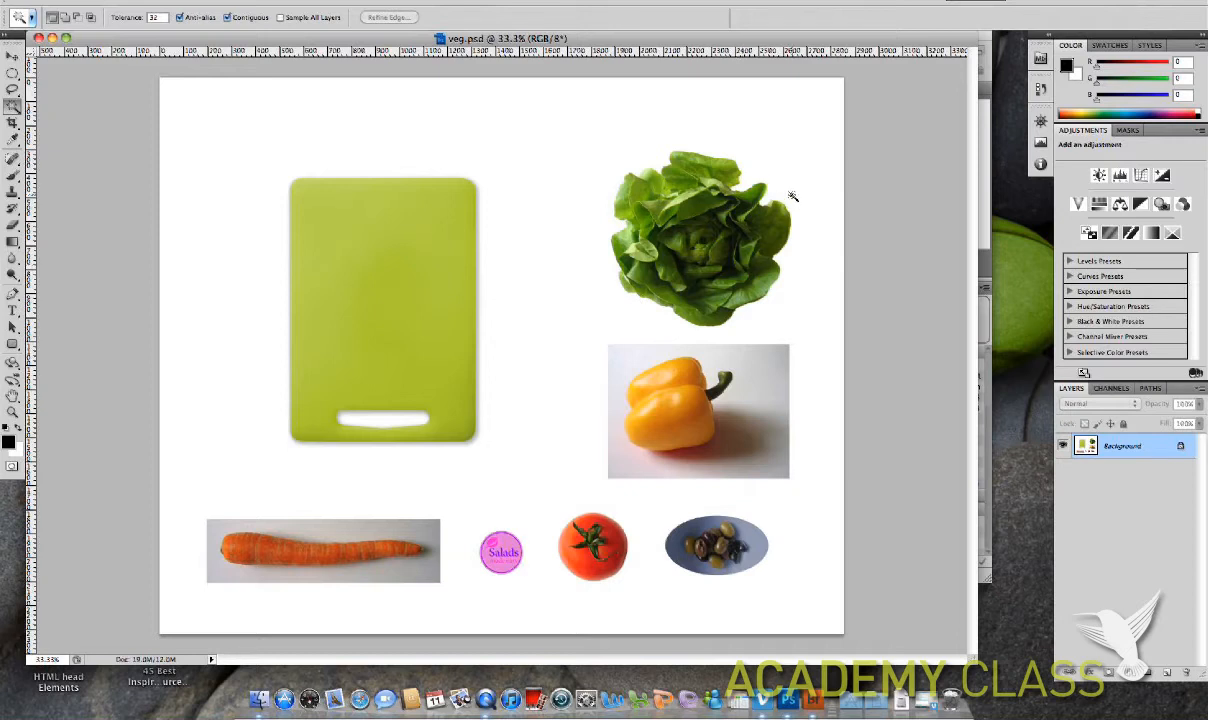
left_click(656, 158)
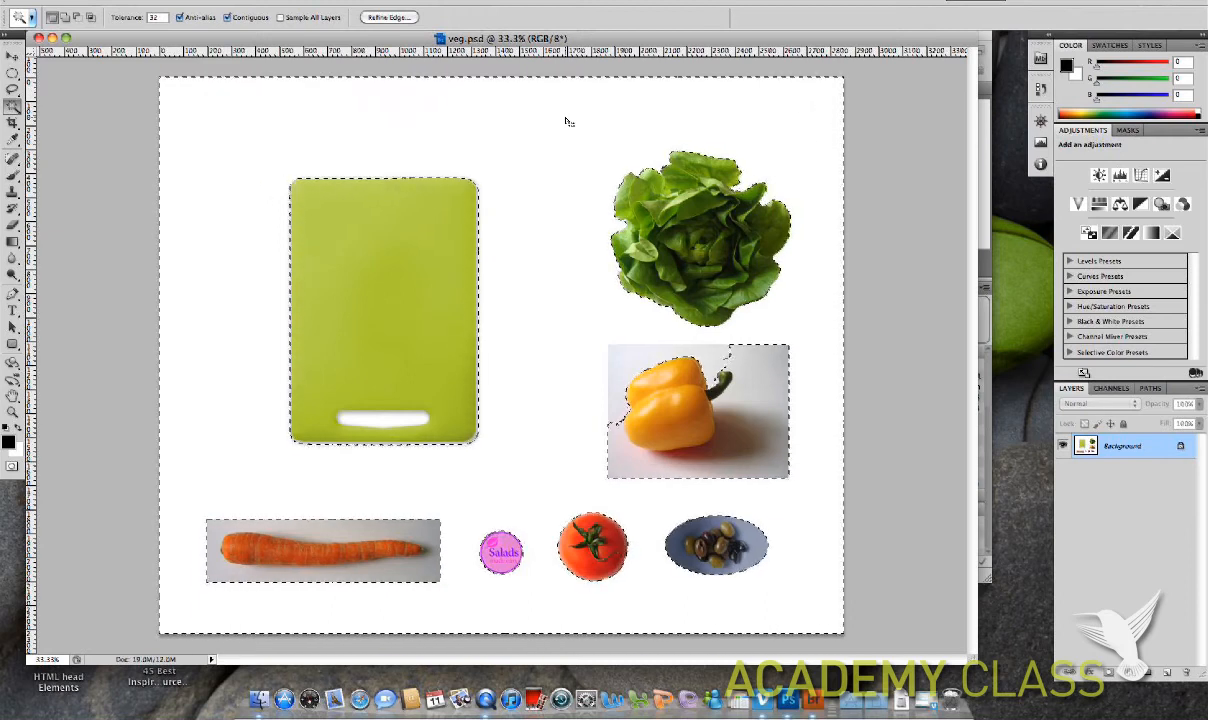
key("super+d")
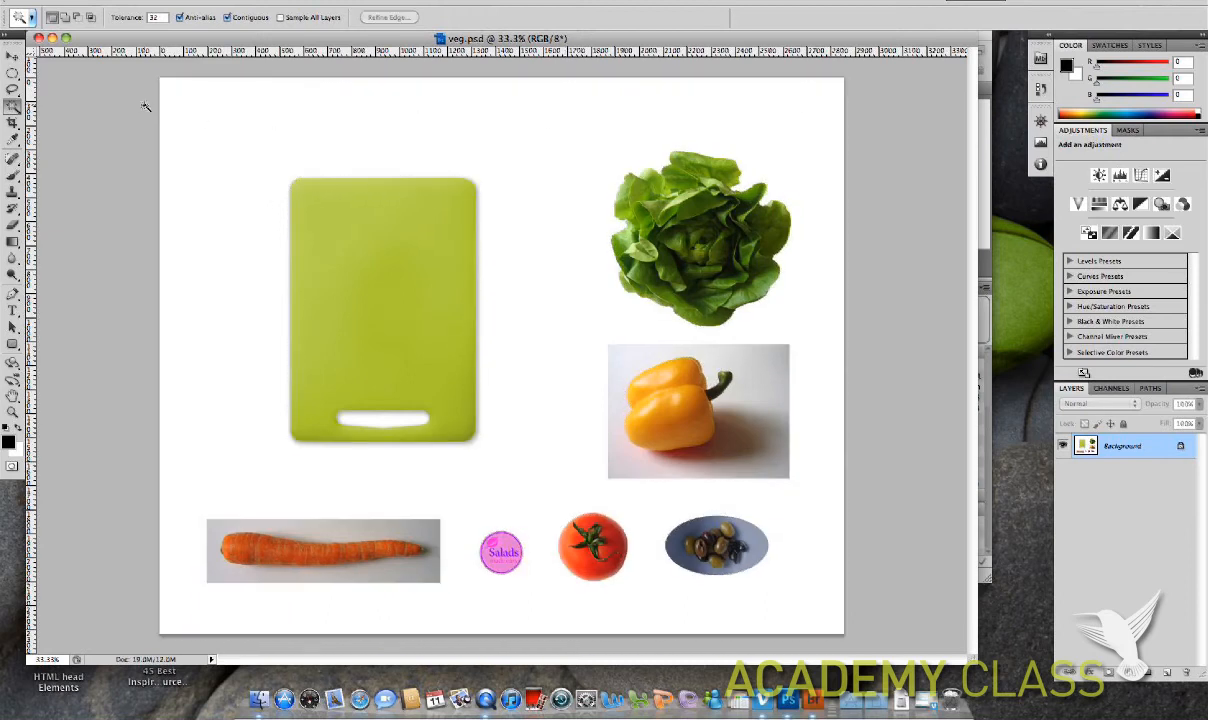
Select the lettuce with a rectangular marquee leaving a white margin around it, and cut it to a new layer.
left_click(11, 75)
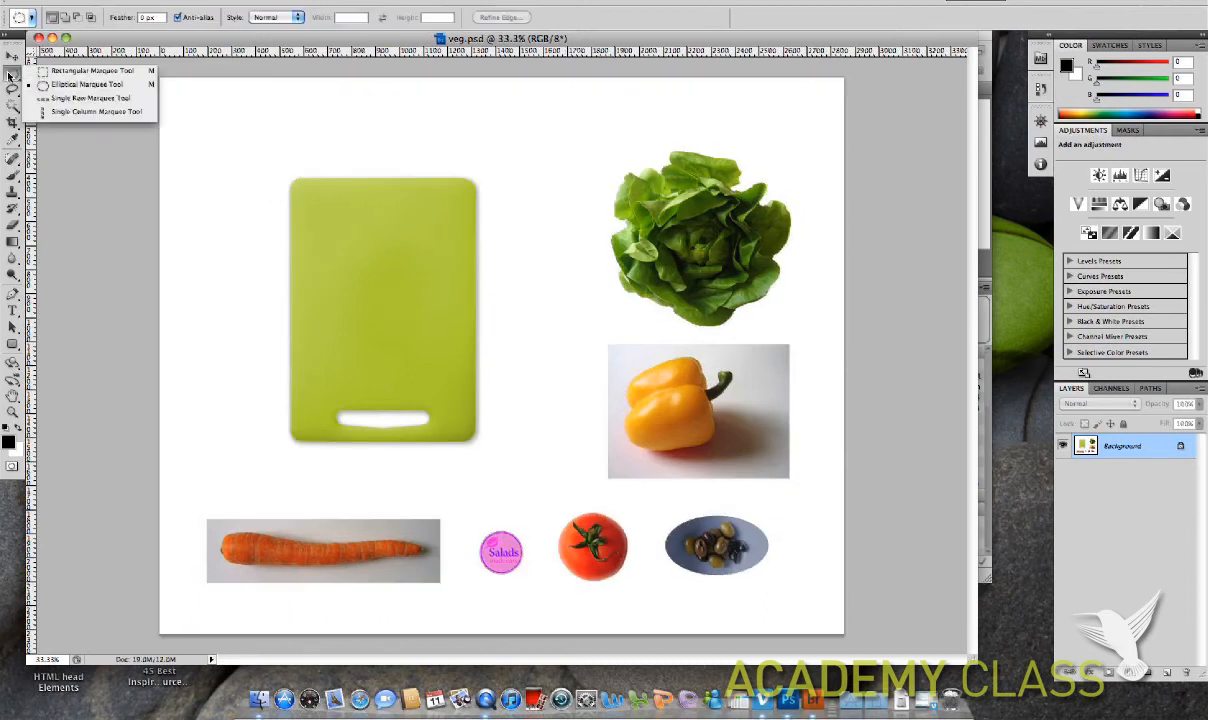
left_click(73, 72)
left_click_drag(587, 131, 813, 337)
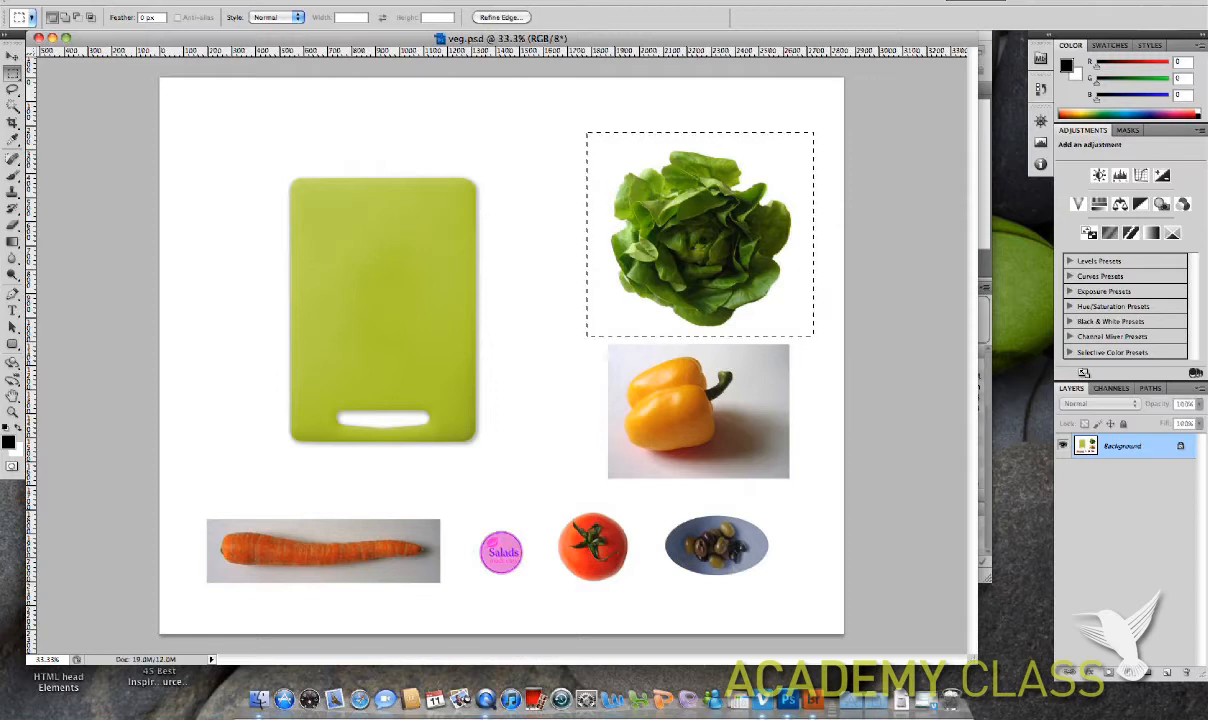
left_click(223, 1)
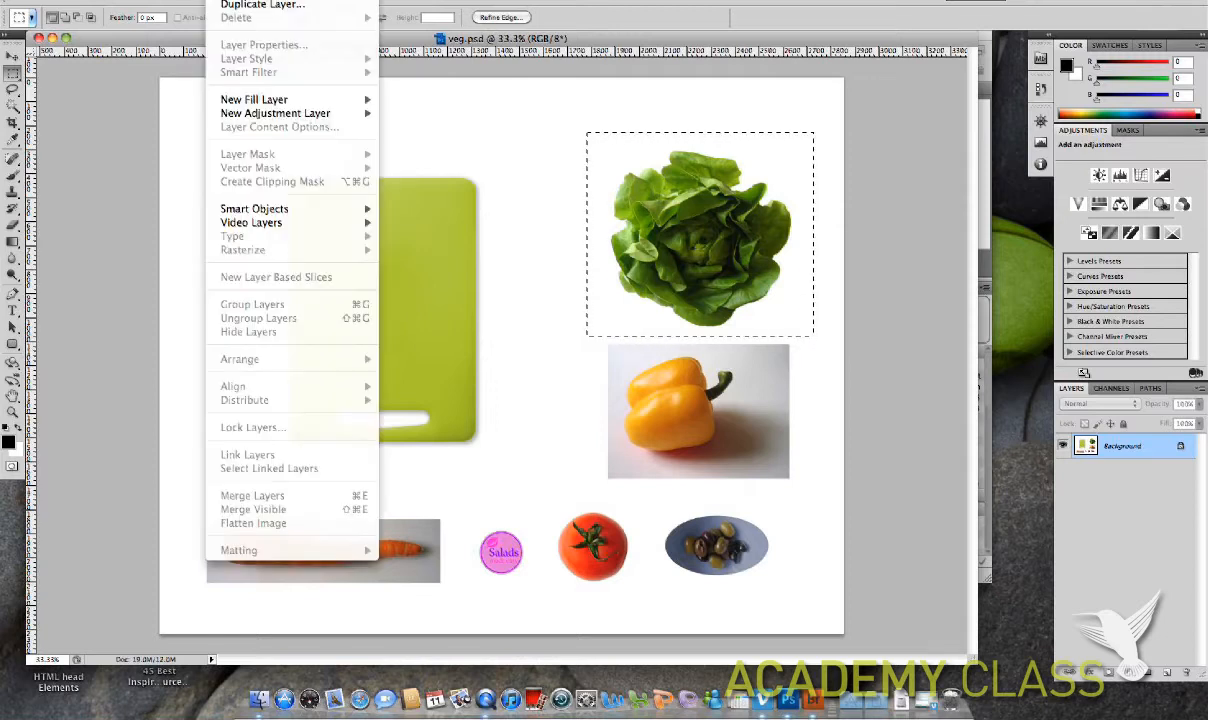
mouse_move(222, 1)
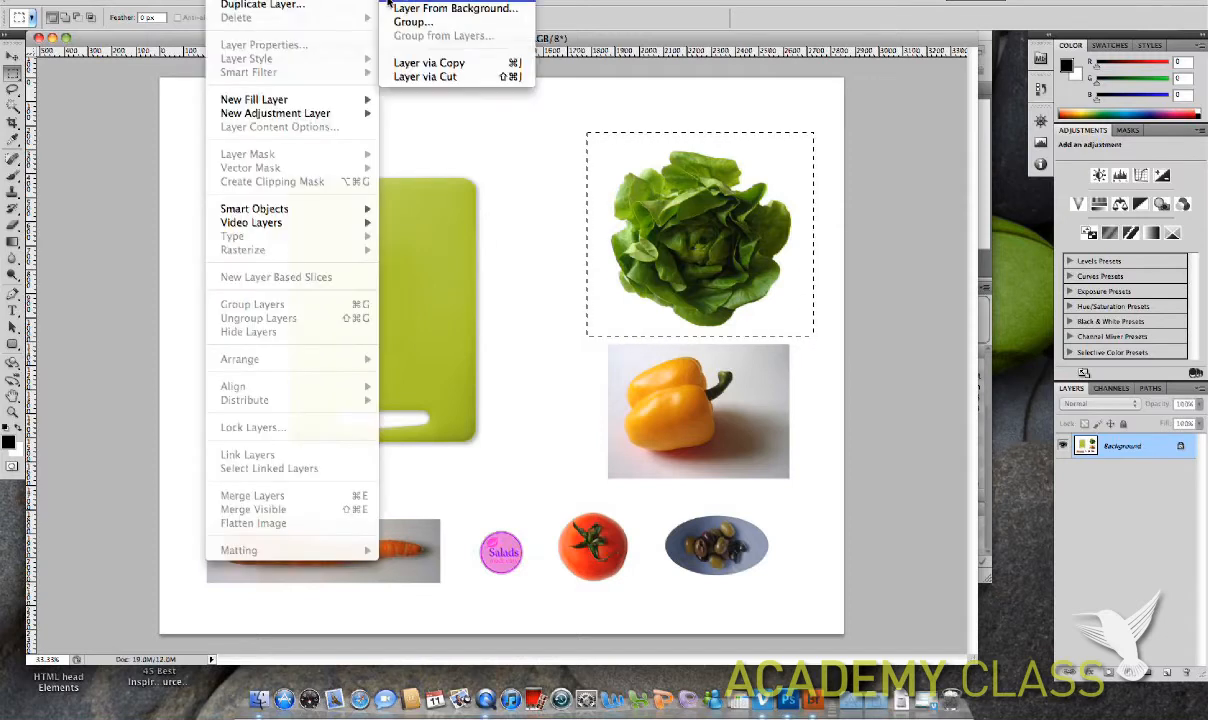
left_click(443, 78)
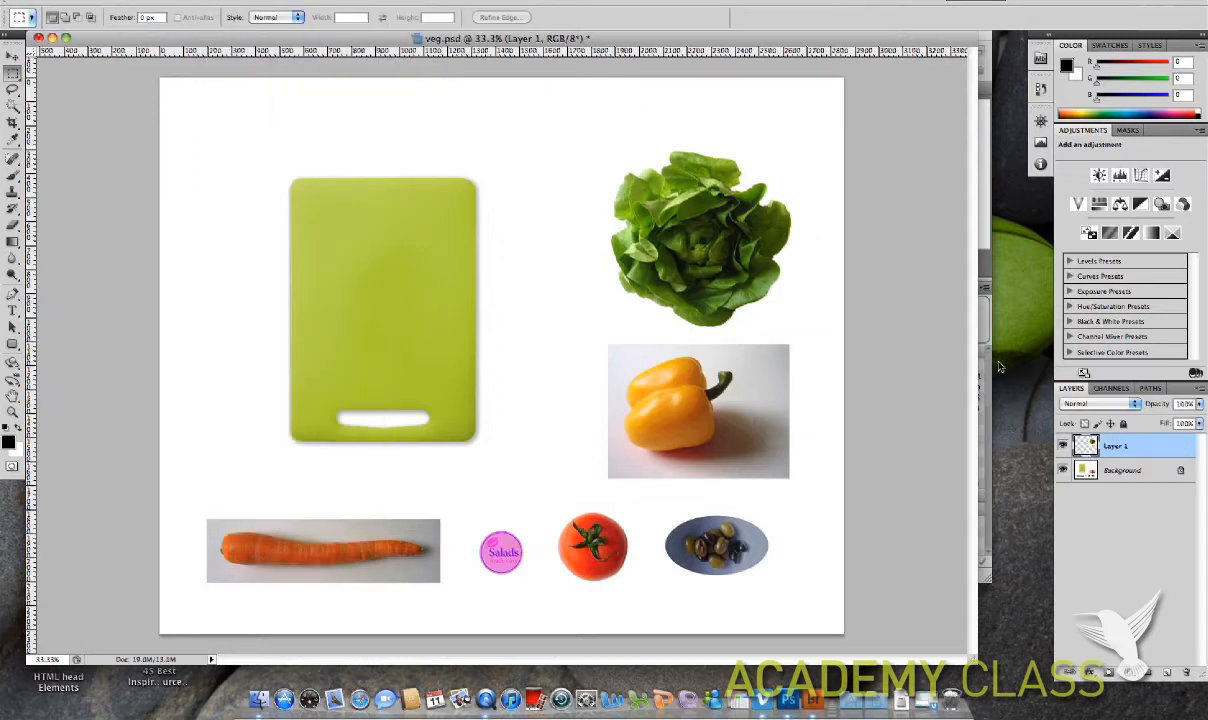
Toggle the visibility of Layer 1 and the Background layer to examine what each one contains.
left_click(1063, 446)
left_click(1063, 446)
left_click(1063, 471)
left_click(1063, 471)
left_click(1063, 471)
left_click(1063, 471)
left_click(1063, 471)
left_click(1063, 471)
left_click(1063, 446)
left_click(1063, 446)
Hide the Background layer, delete the white area around the lettuce using a Magic Wand selection, and deselect.
left_click(1063, 471)
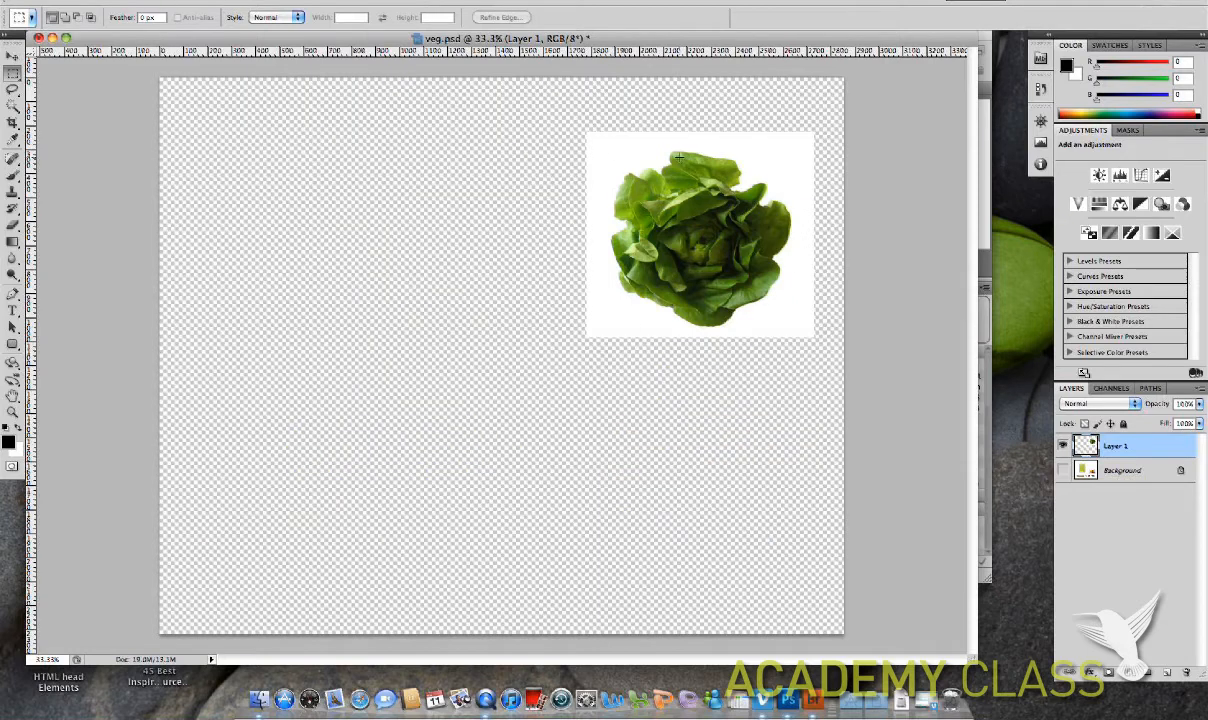
left_click(13, 106)
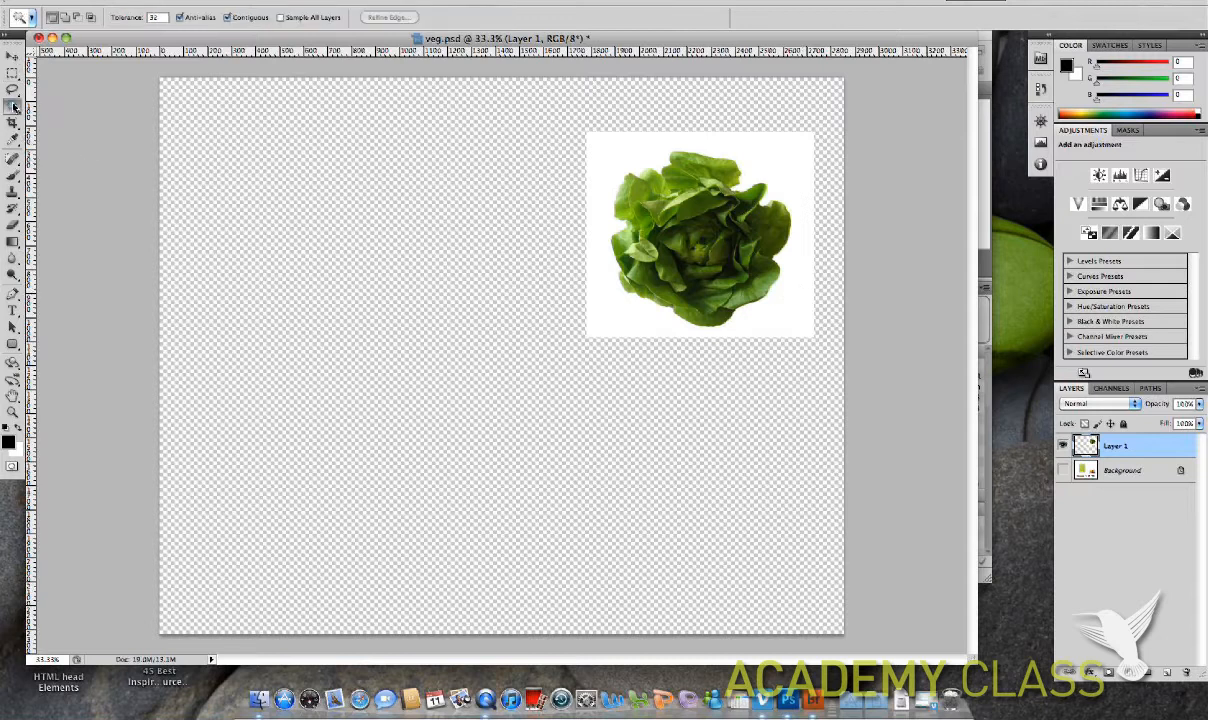
left_click(636, 155)
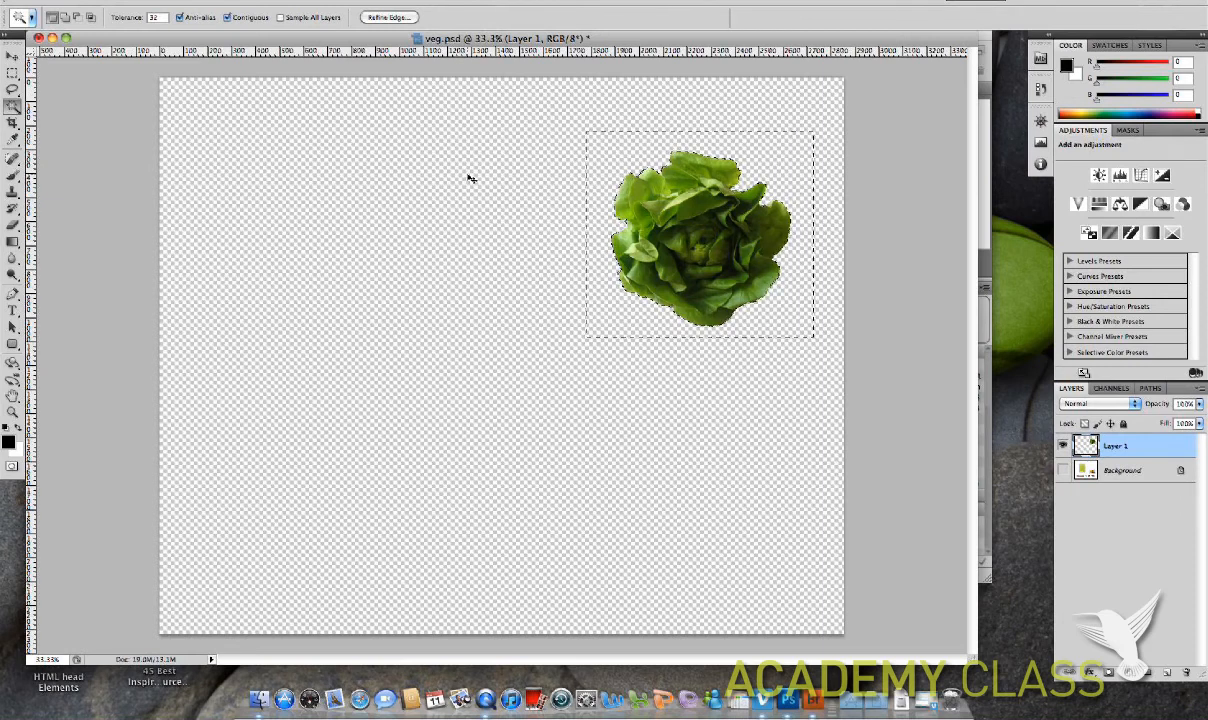
key("super+d")
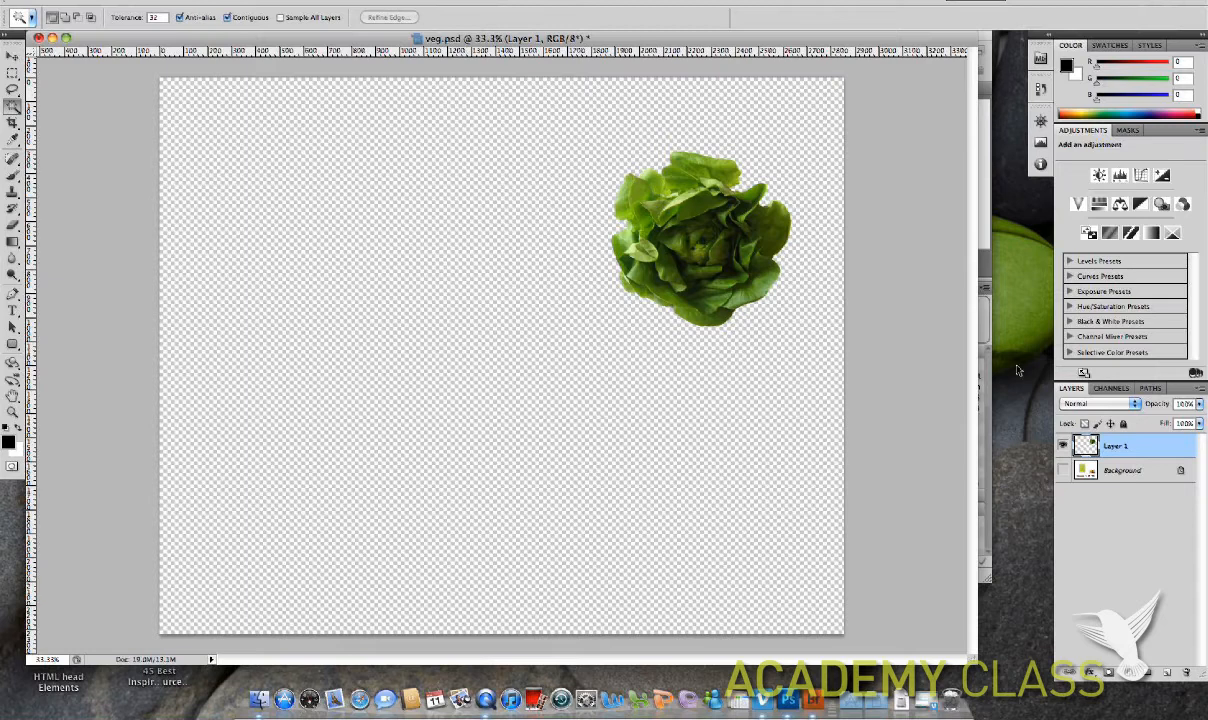
Show the Background layer again and move the lettuce onto the upper part of the green chopping board.
left_click(1064, 472)
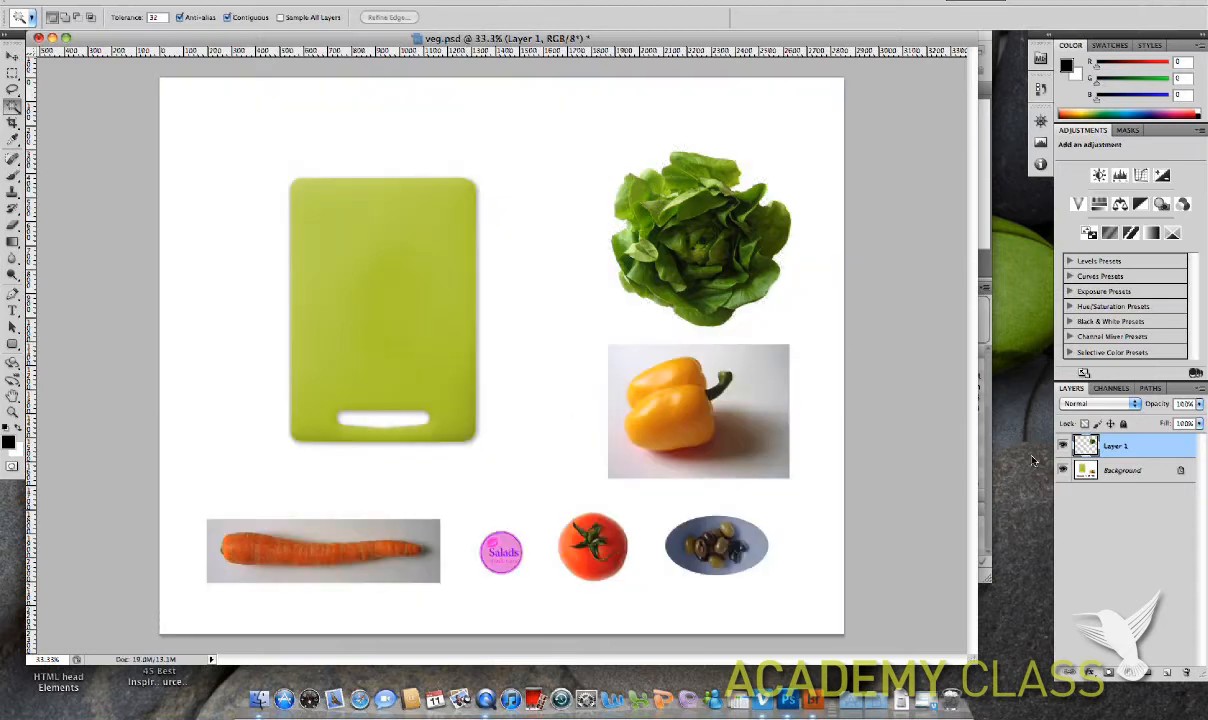
left_click(13, 55)
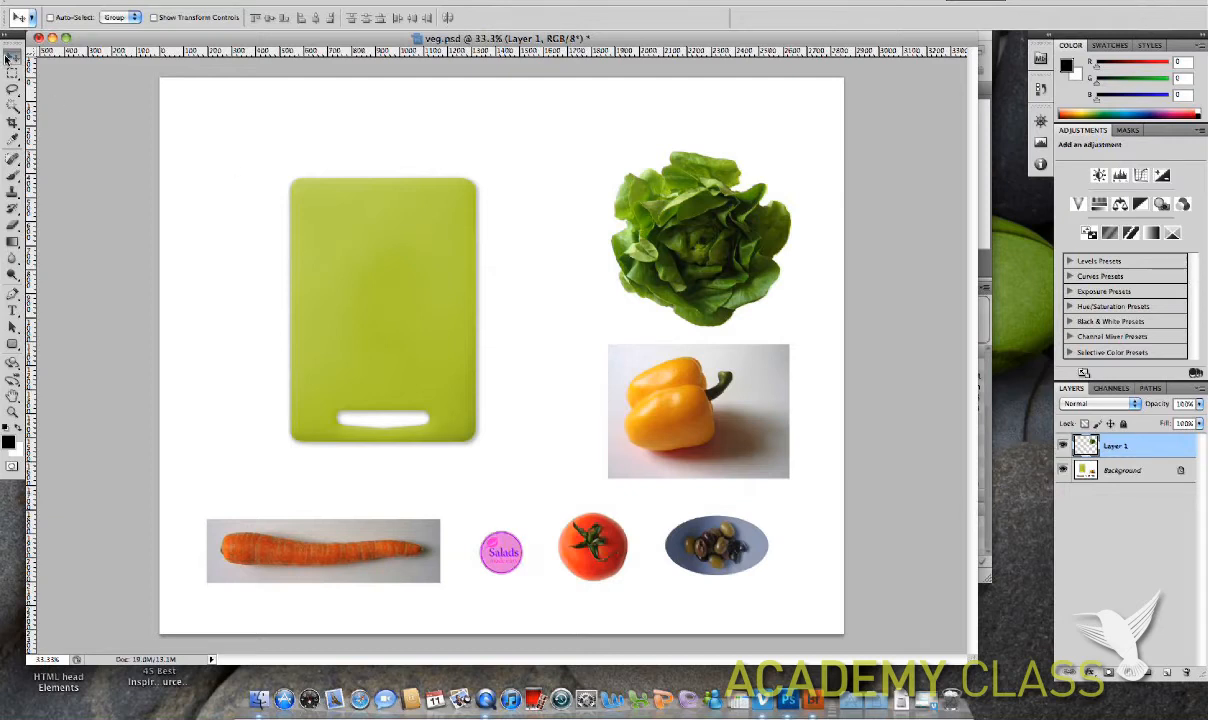
left_click_drag(688, 234, 404, 229)
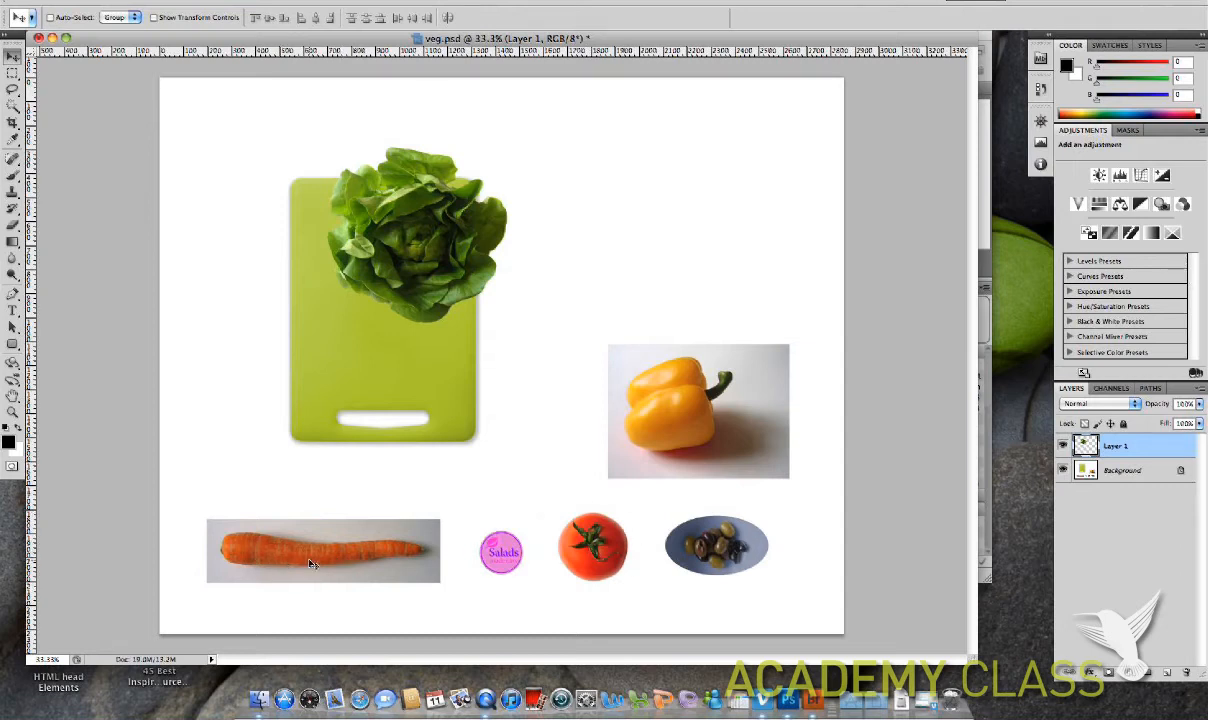
Trace the whole outline of the carrot with the Magnetic Lasso tool and close it into a selection.
left_click(12, 91)
left_click_drag(12, 91, 73, 119)
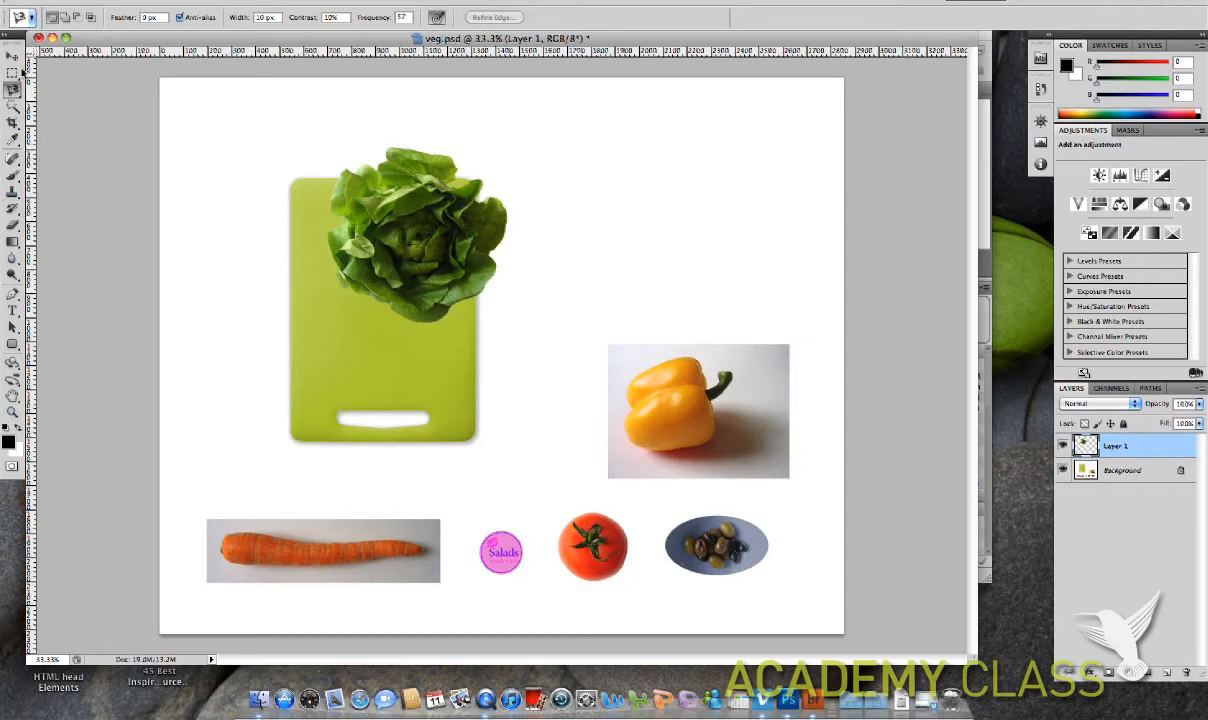
left_click(12, 90)
left_click_drag(206, 518, 256, 634)
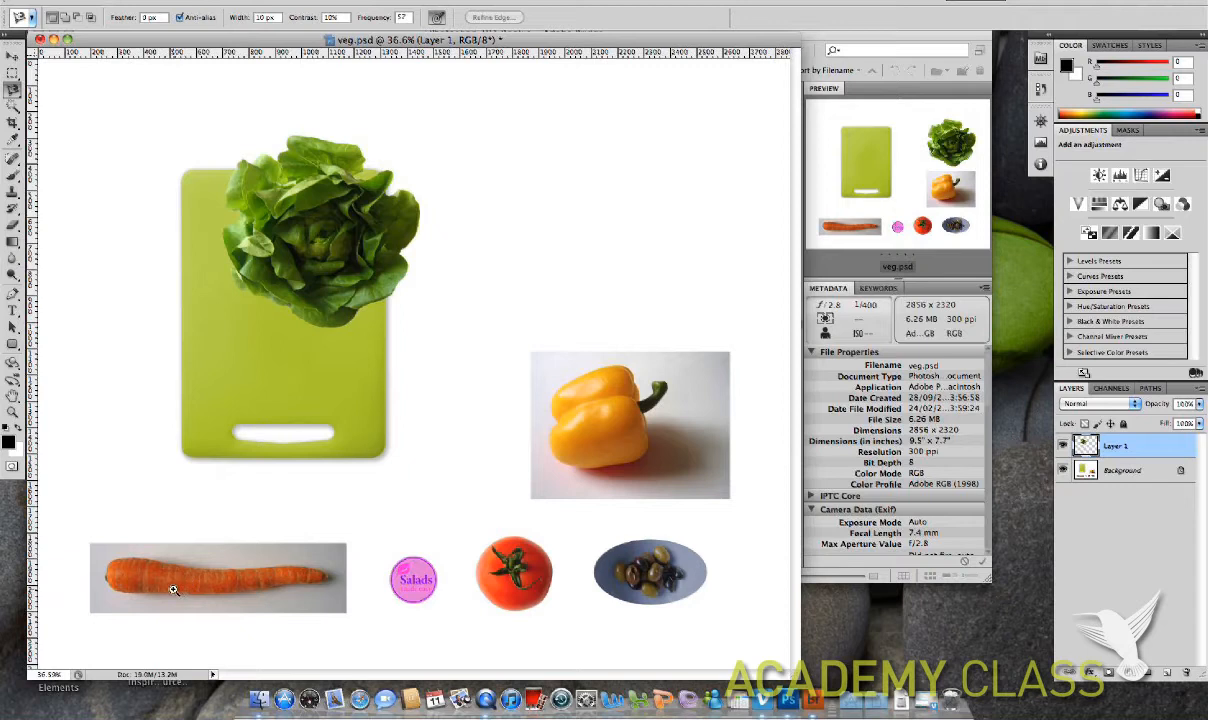
left_click(123, 582, "super")
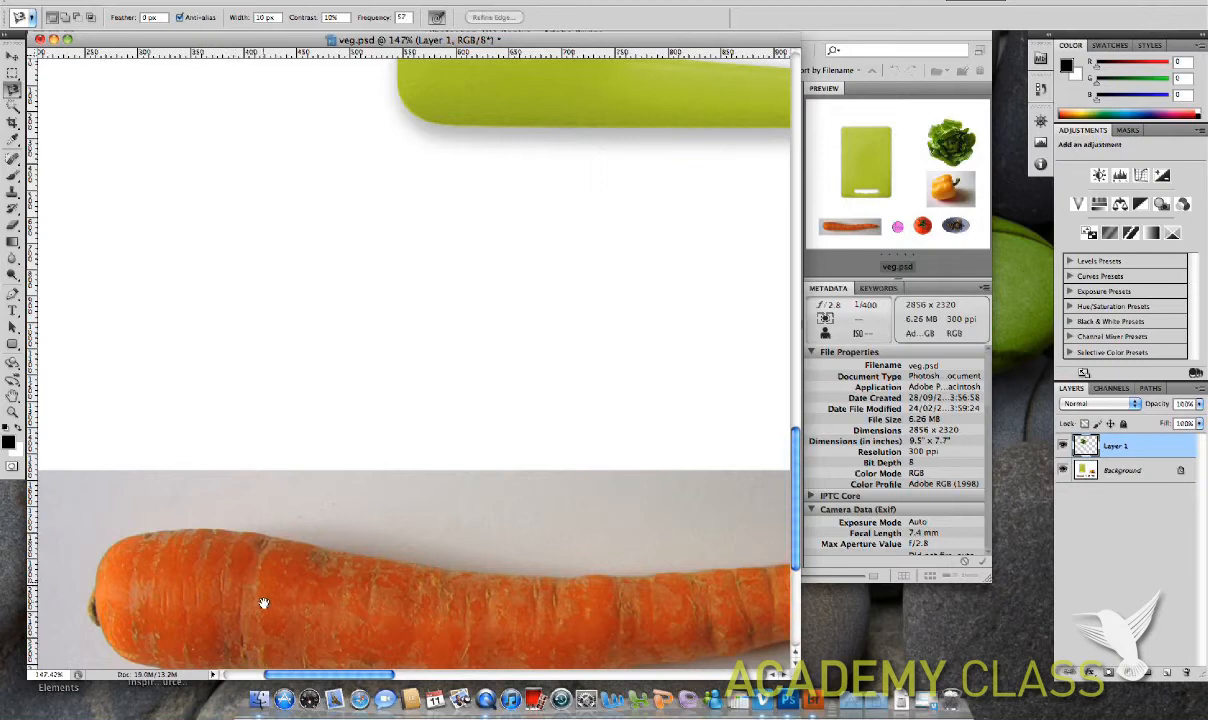
left_click_drag(175, 626, 216, 393)
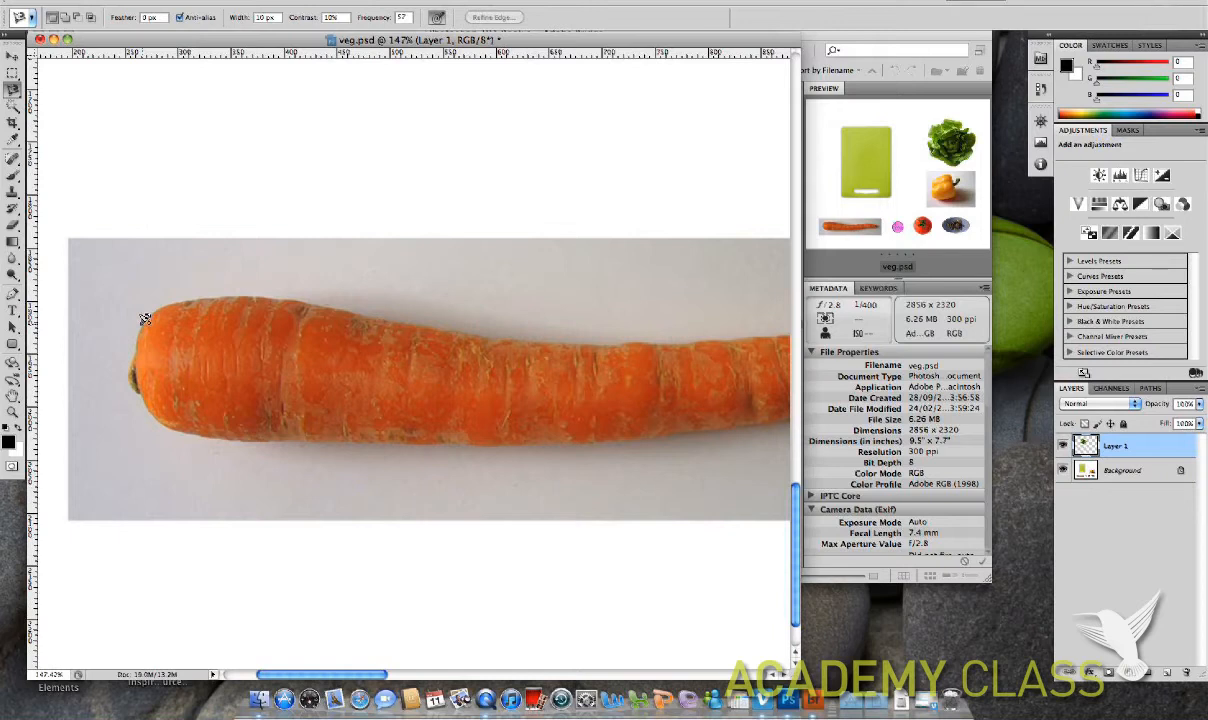
left_click(142, 323)
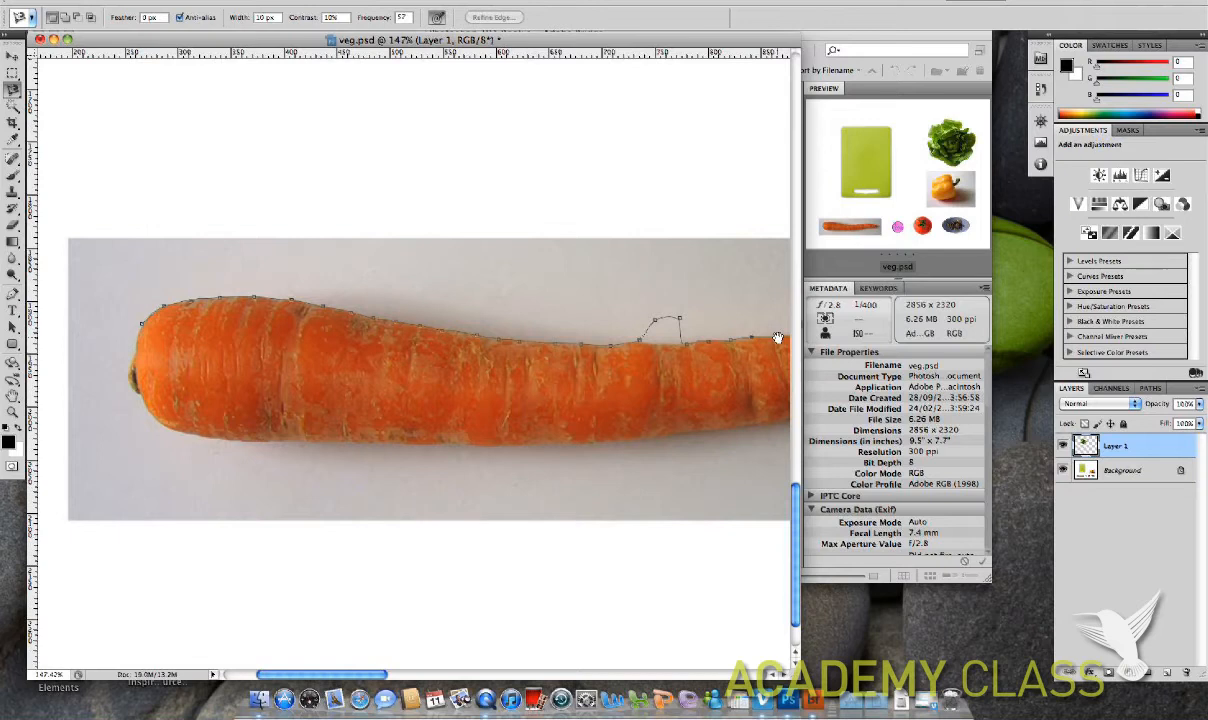
left_click_drag(778, 338, 389, 357)
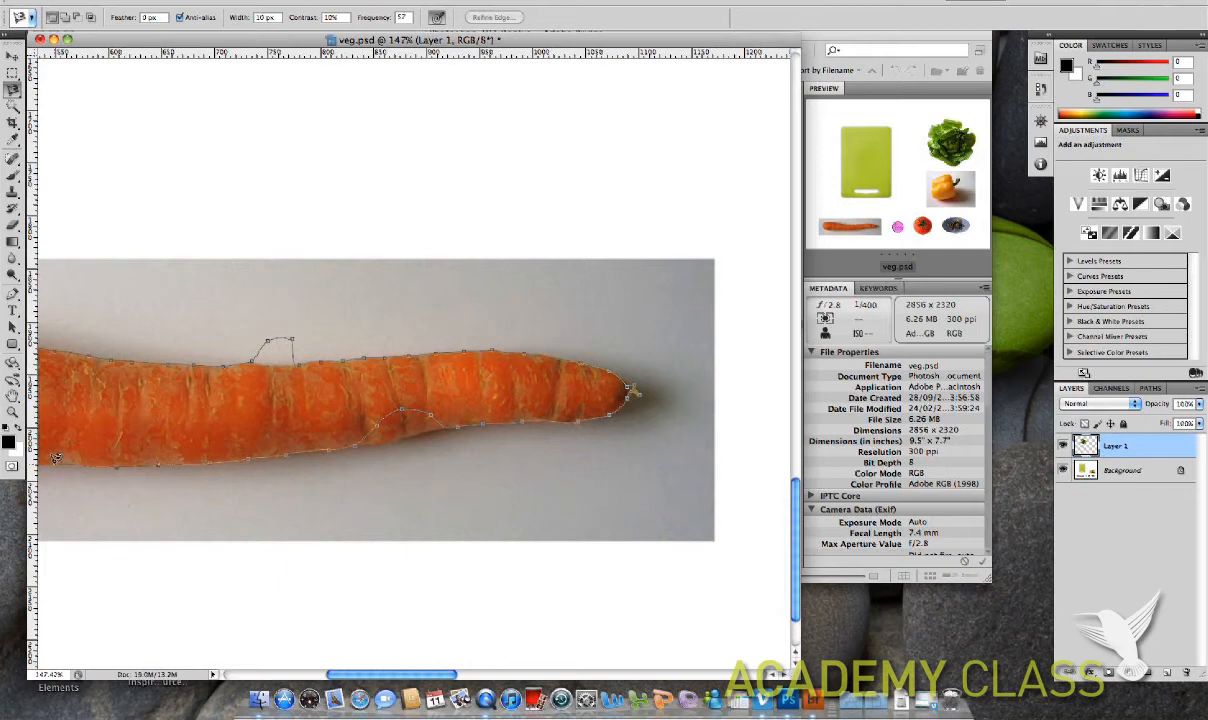
mouse_move(50, 457)
left_mouse_down()
mouse_move(423, 464)
mouse_move(516, 450)
left_mouse_up()
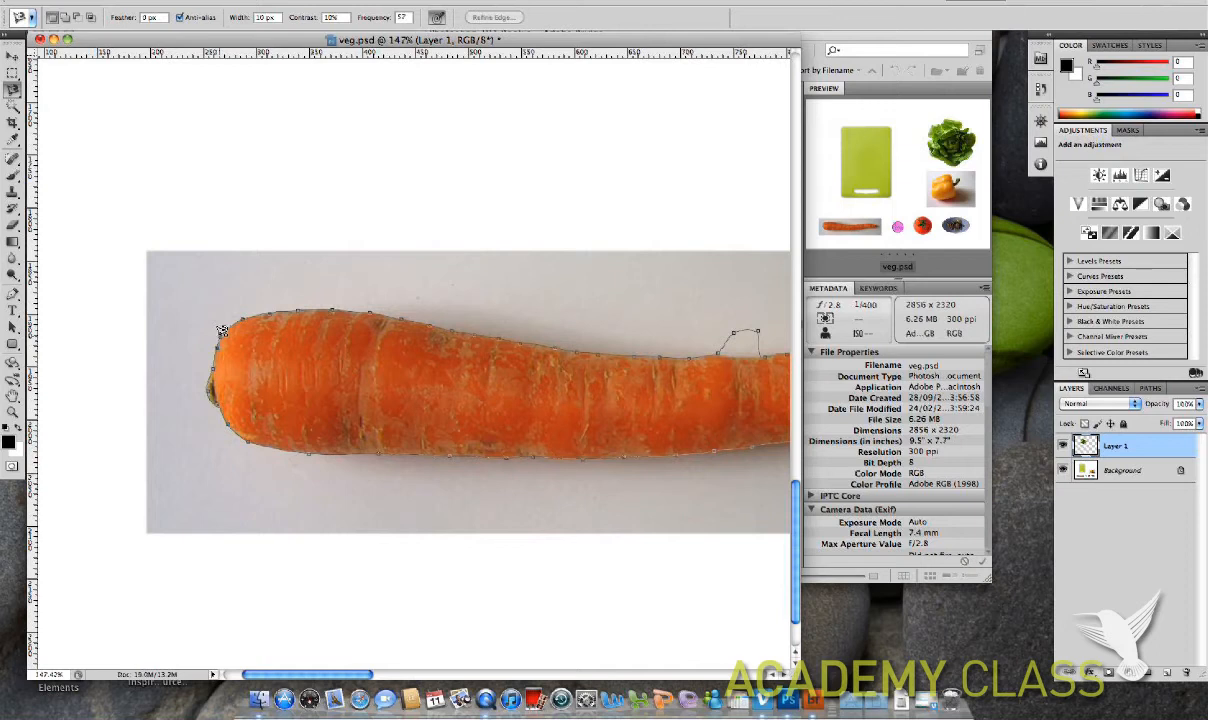
left_click(222, 330)
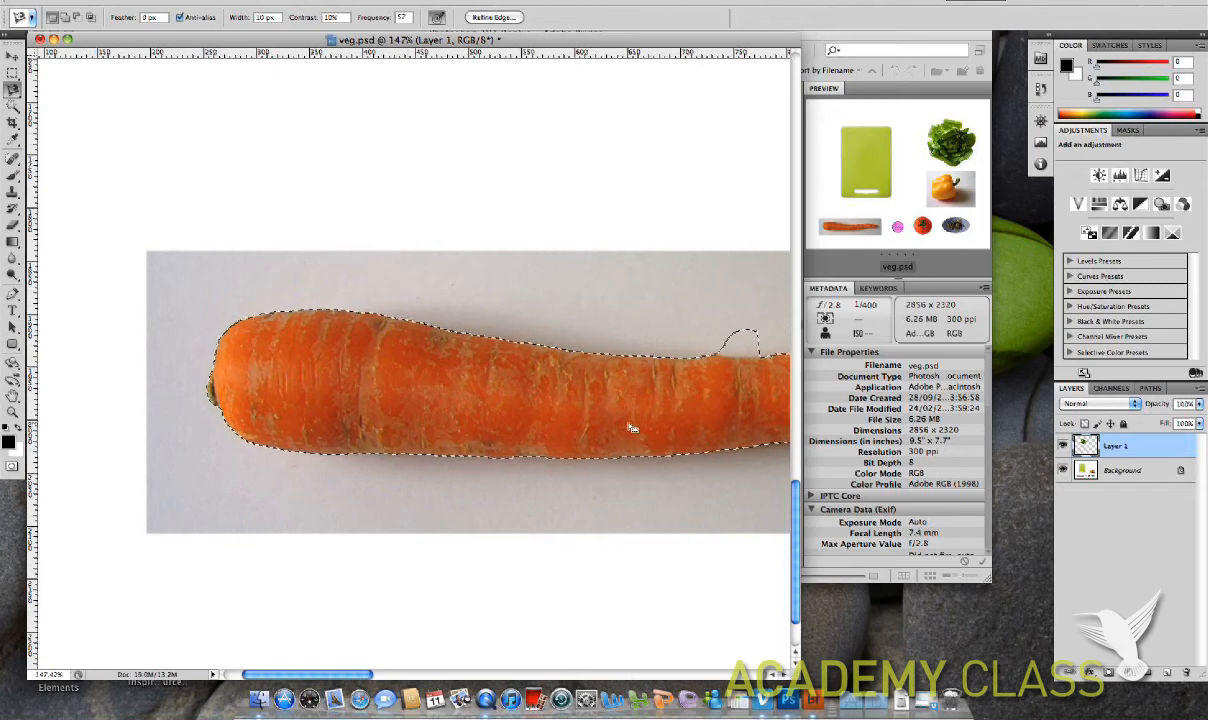
Subtract the stray bulge above the carrot's upper edge from the selection with the Magnetic Lasso.
left_click_drag(696, 404, 390, 403)
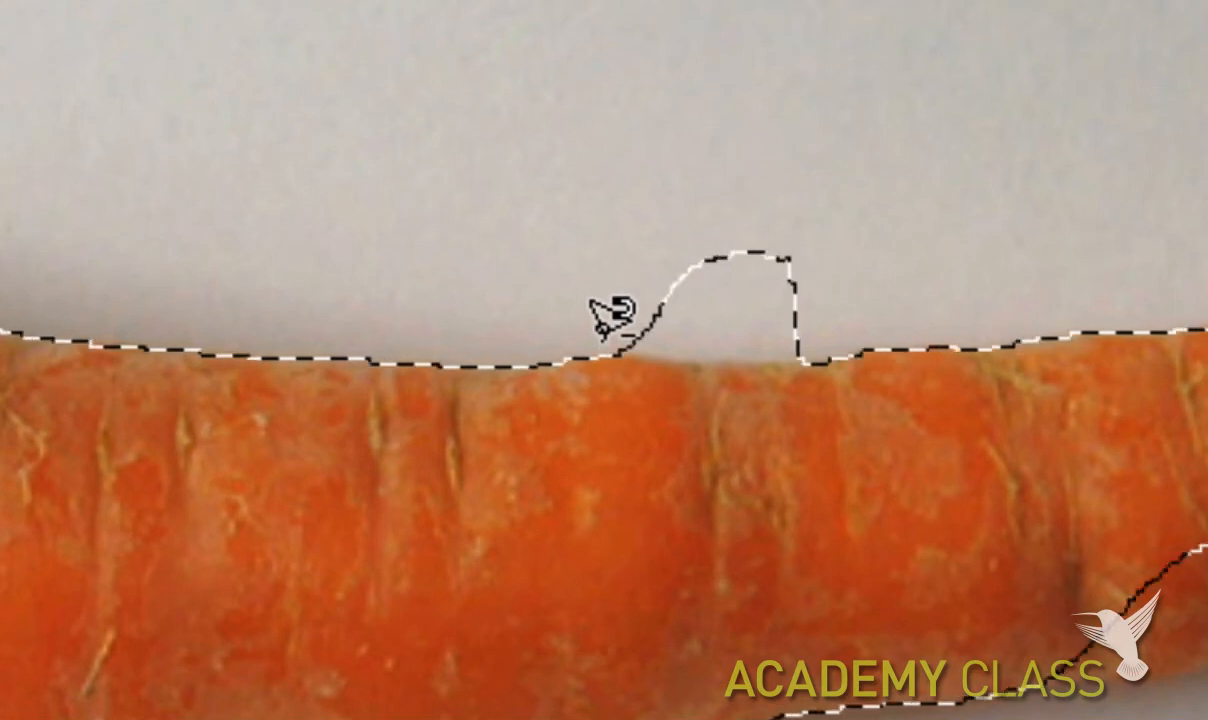
left_click(602, 342, "alt")
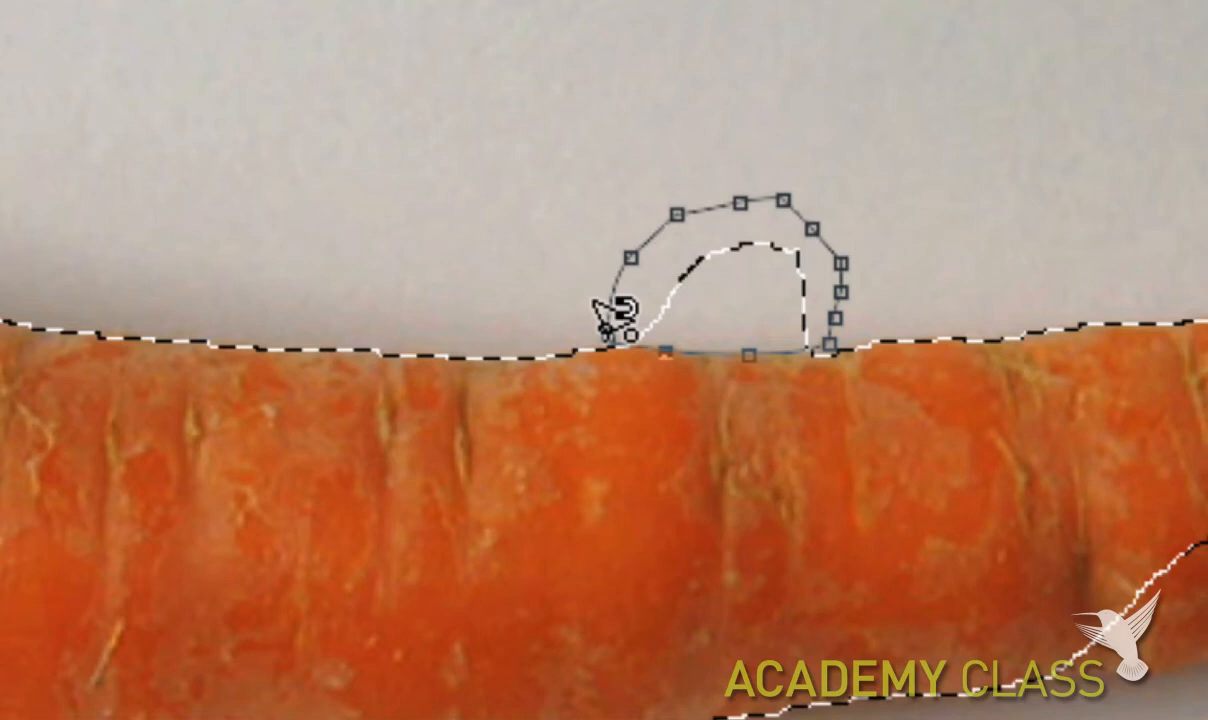
left_click(596, 300)
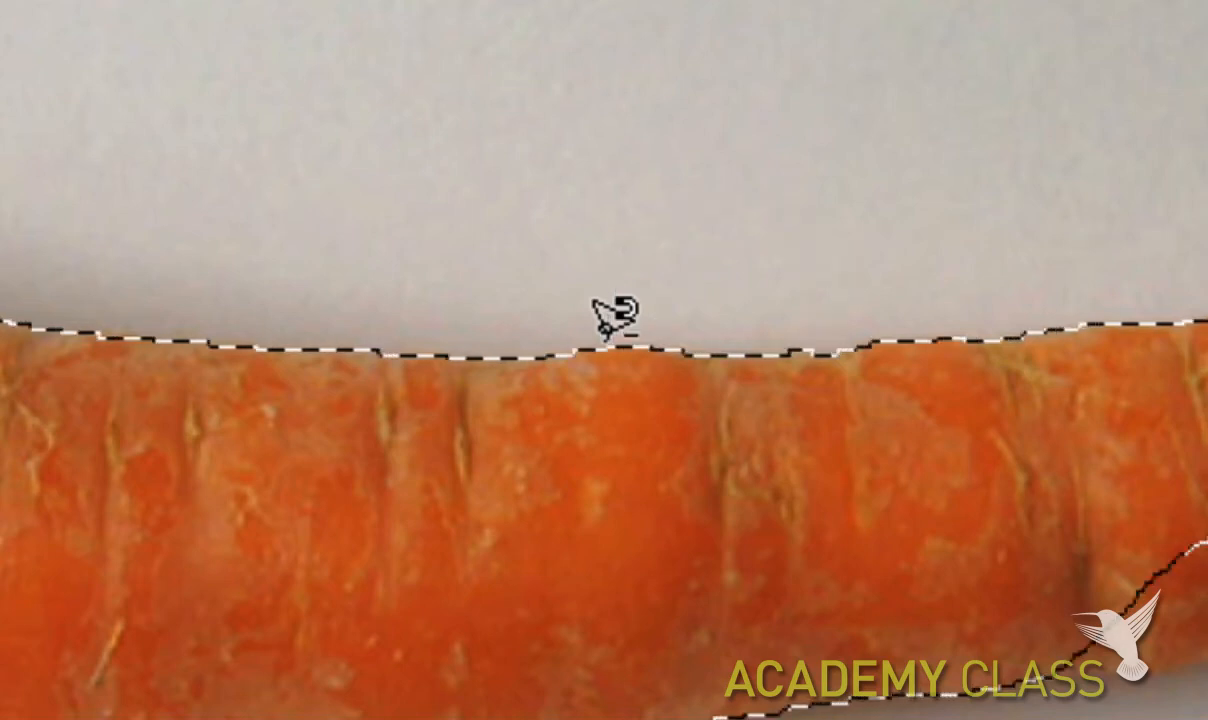
Add the missed piece along the carrot's lower edge to the selection with the Magnetic Lasso.
scroll(596, 300, "up", 1)
scroll(605, 335, "up", 3)
scroll(605, 335, "right", 3)
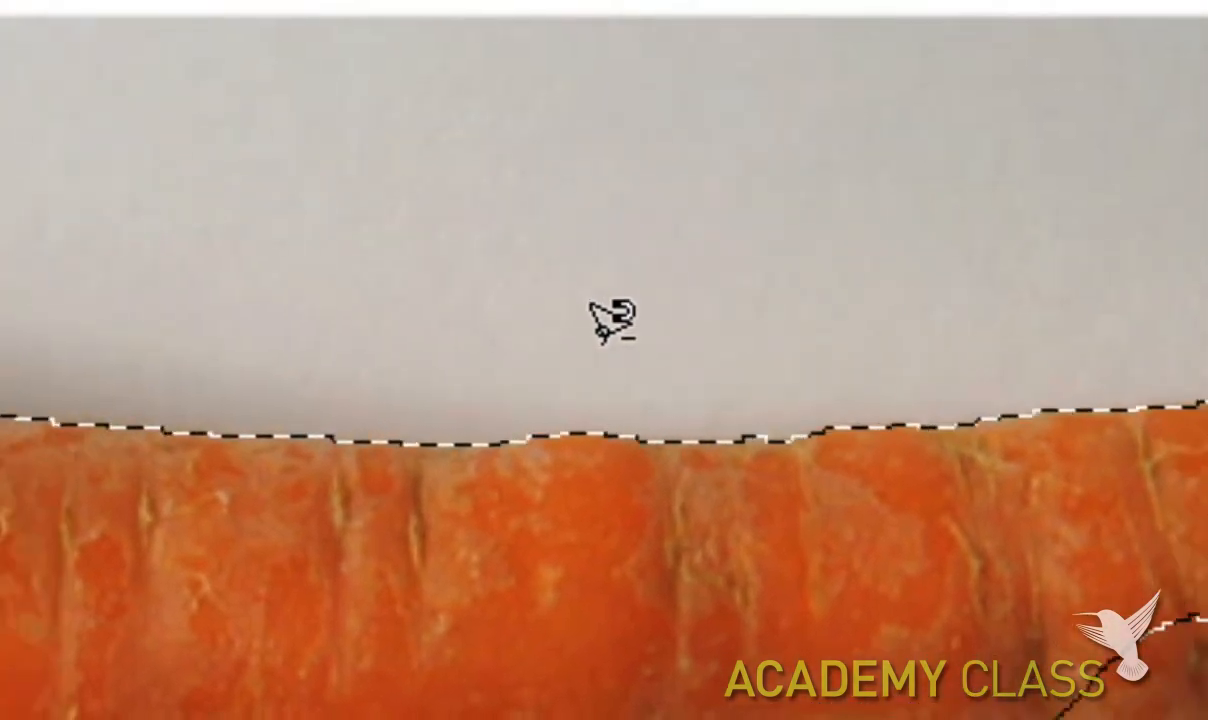
scroll(605, 335, "down", 1)
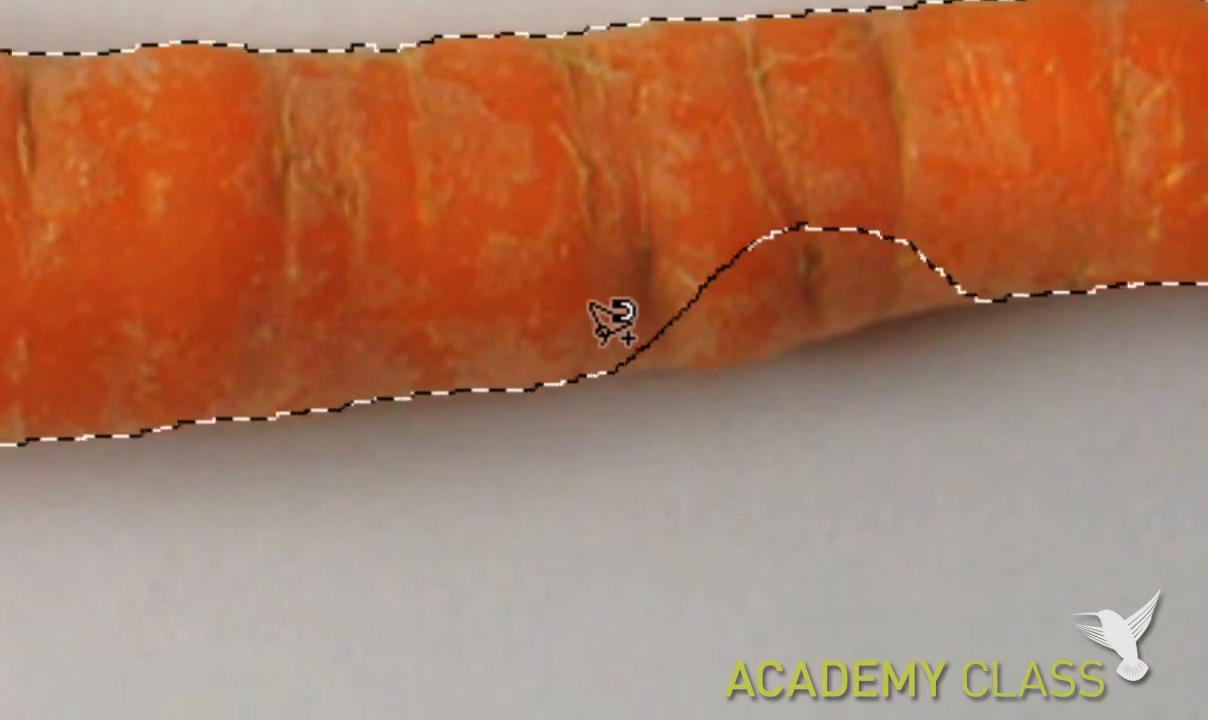
left_click(604, 345)
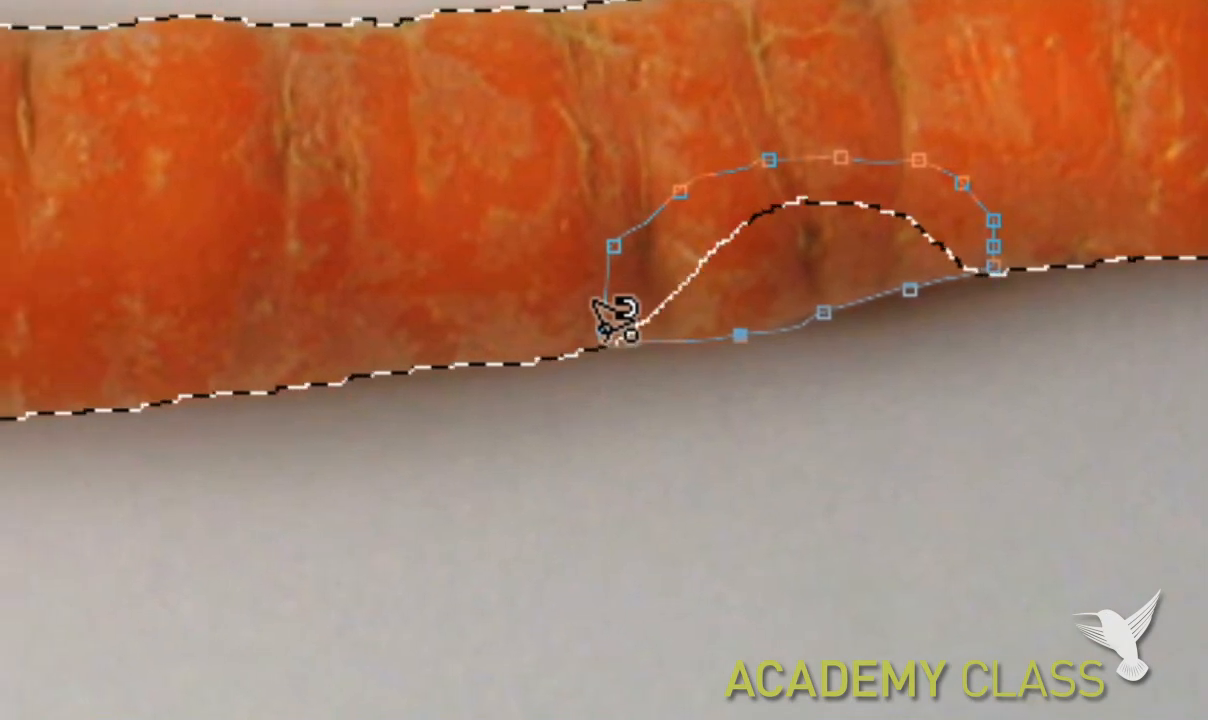
left_click(612, 320)
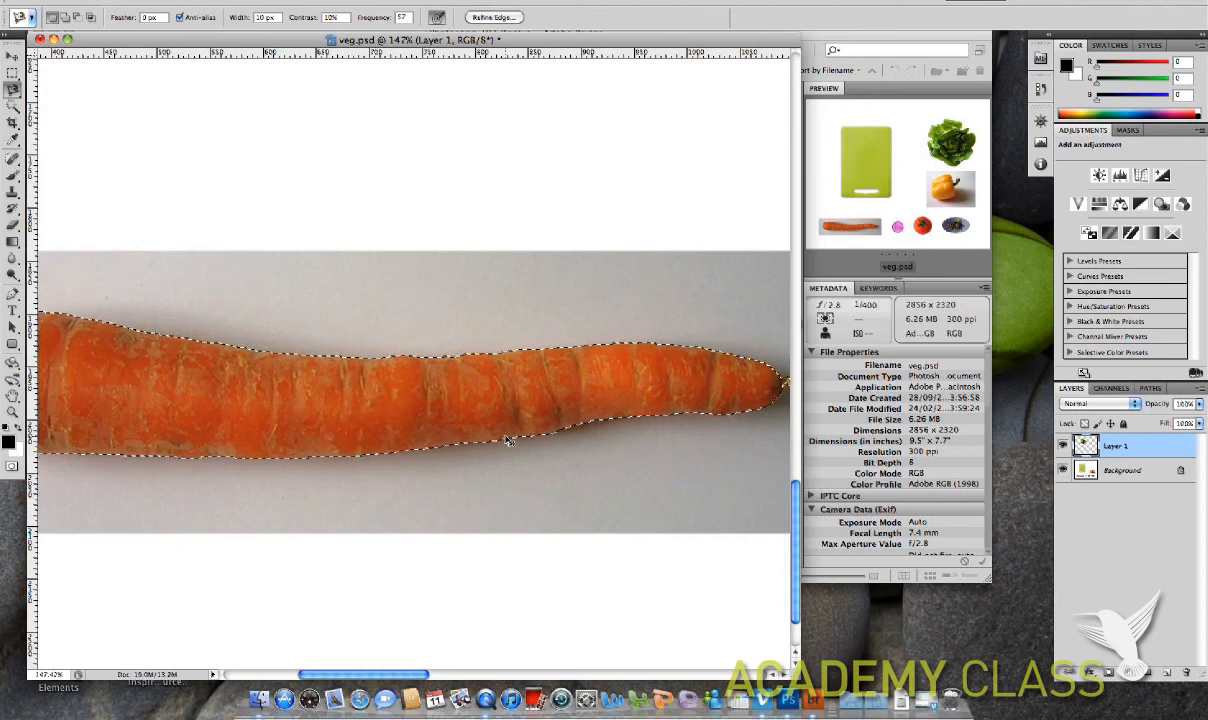
Try to copy the carrot selection from Layer 1 to a new layer, and make the Background layer active.
key("super+0")
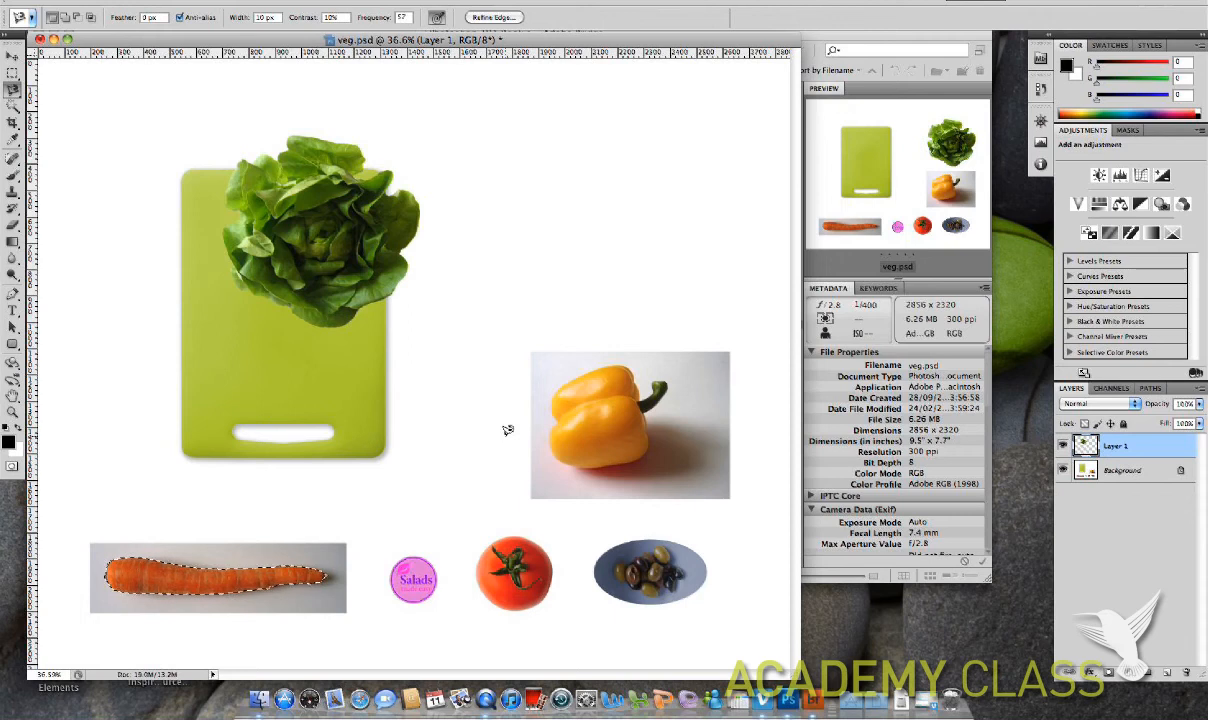
key("super+j")
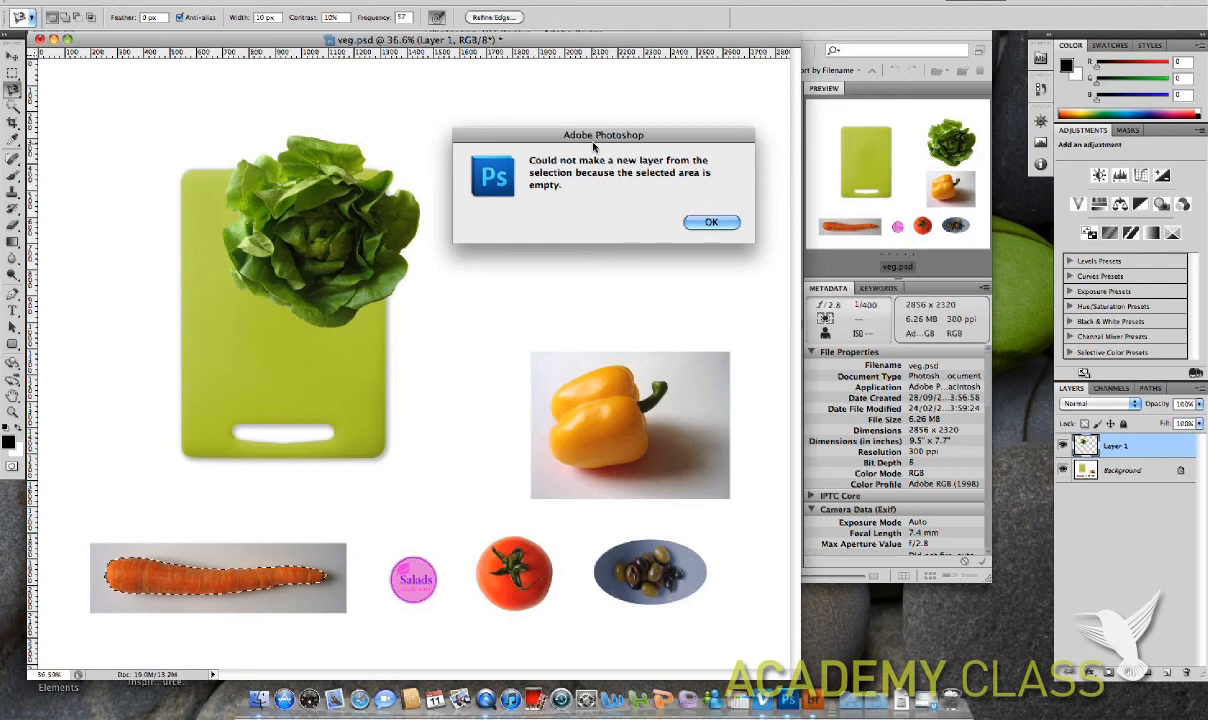
left_click(711, 223)
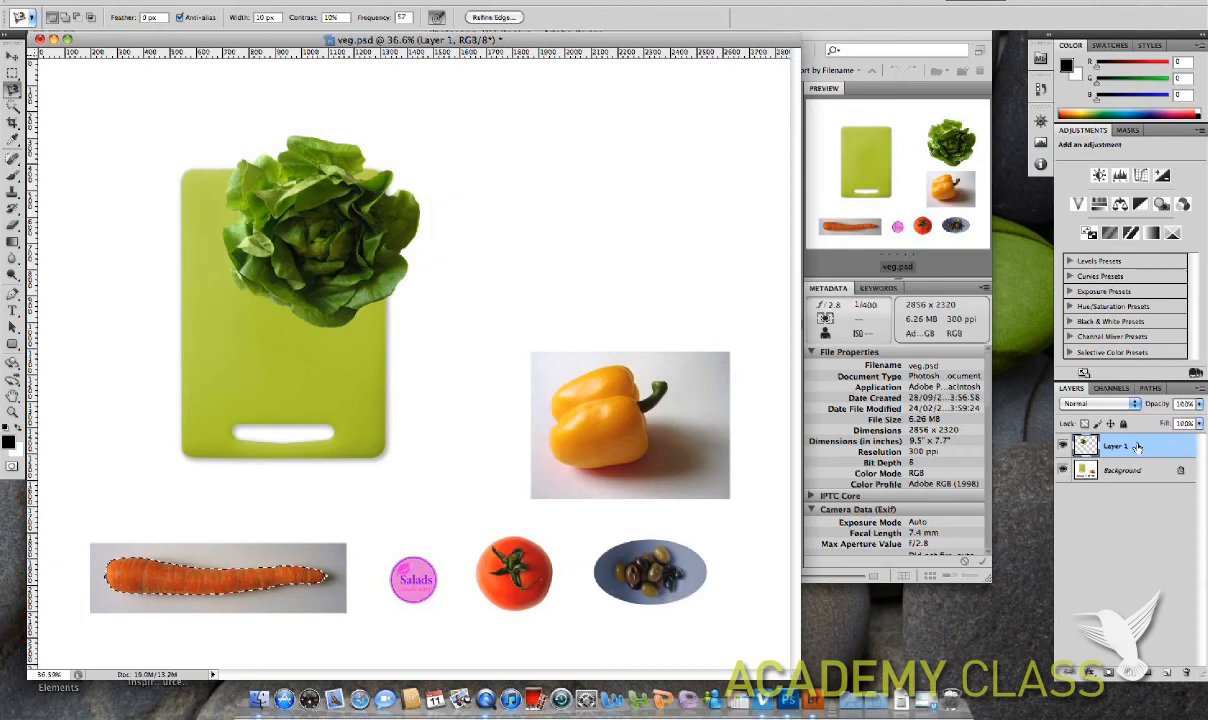
left_click(1115, 474)
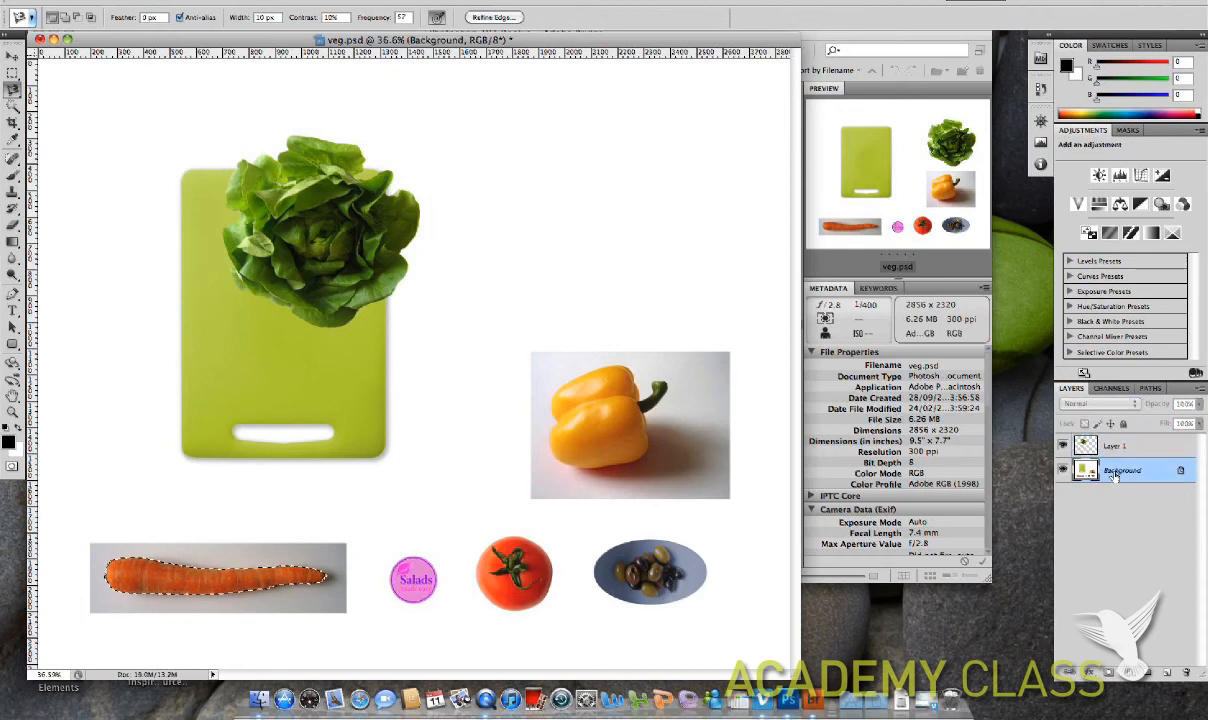
Copy the carrot selection from the Background layer to a new layer and move it onto the lower part of the chopping board.
left_click(1119, 448)
left_click(1119, 470)
key("super+j")
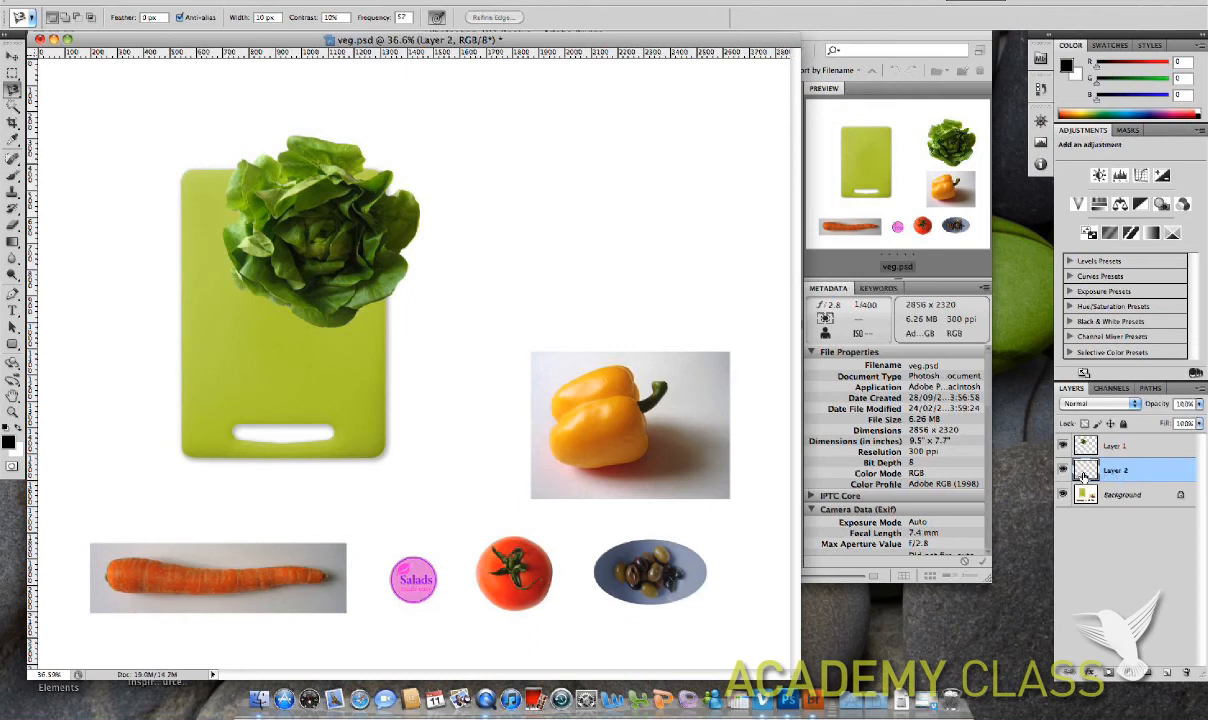
left_click(13, 57)
left_click_drag(218, 593, 270, 421)
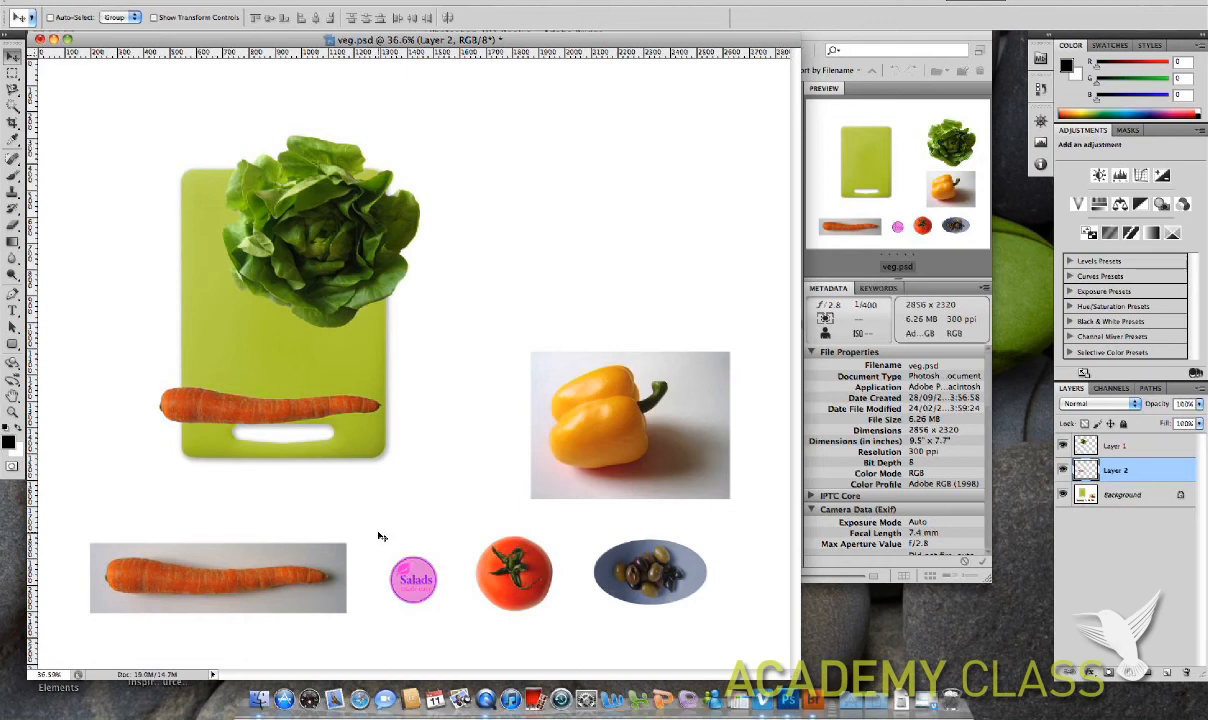
Select the body of the yellow pepper on the Background layer with the Quick Selection tool and a brush size of 125.
left_click(1116, 503)
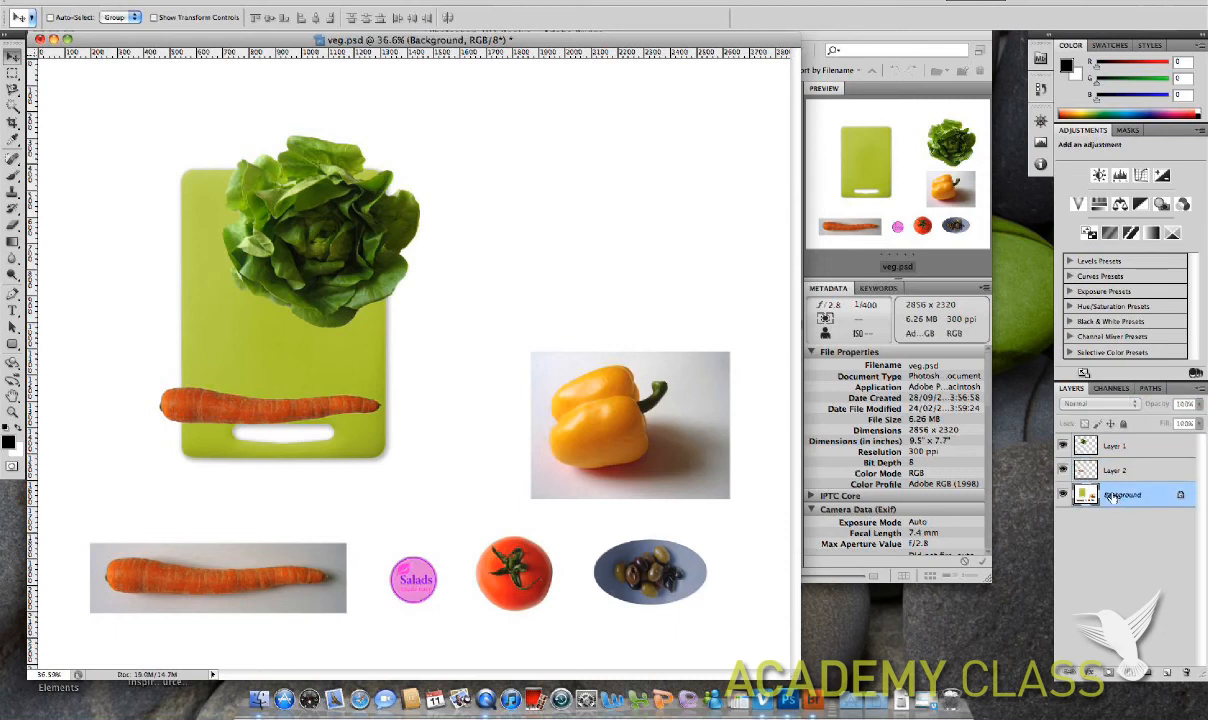
left_click(14, 105)
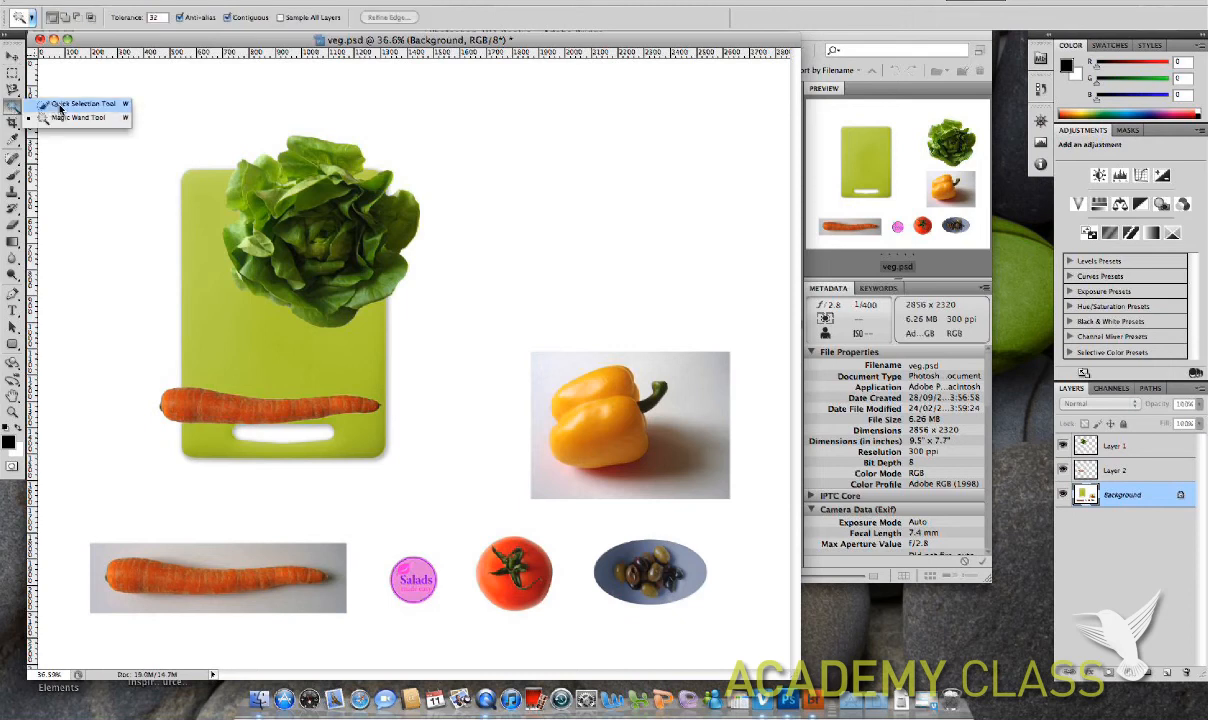
left_click(60, 107)
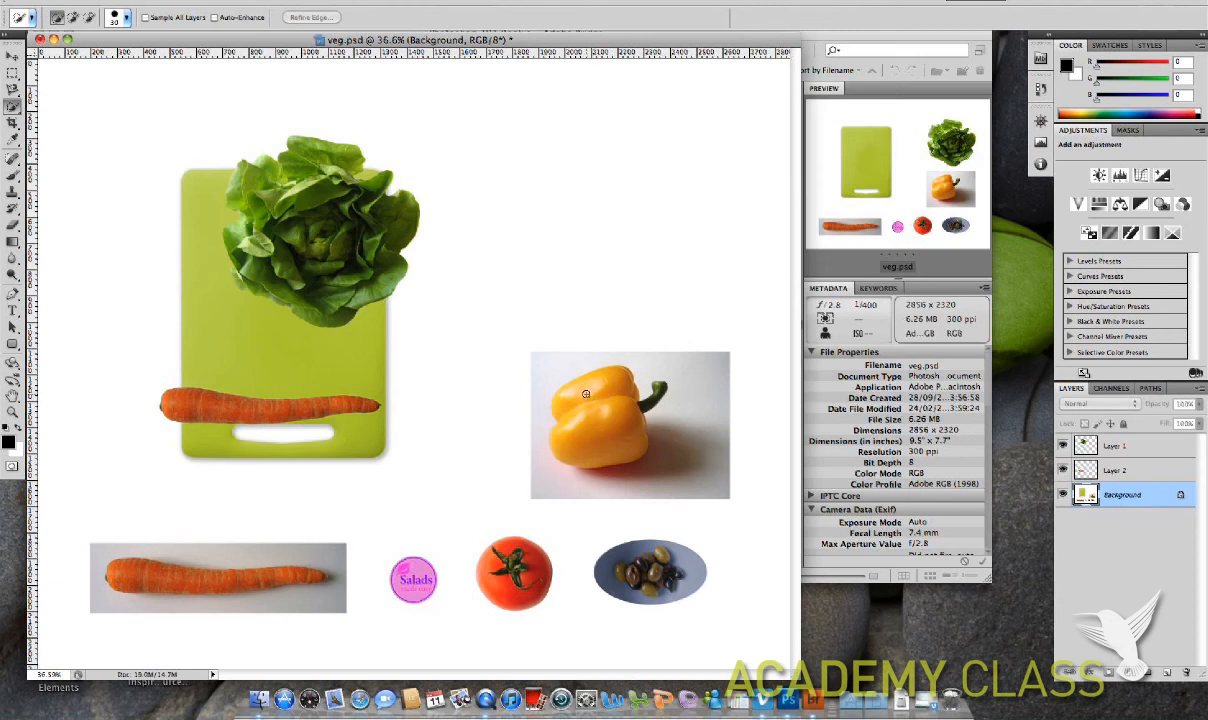
mouse_move(532, 351)
left_mouse_down()
mouse_move(639, 443)
mouse_move(580, 404)
left_mouse_up()
left_click_drag(690, 491, 488, 386)
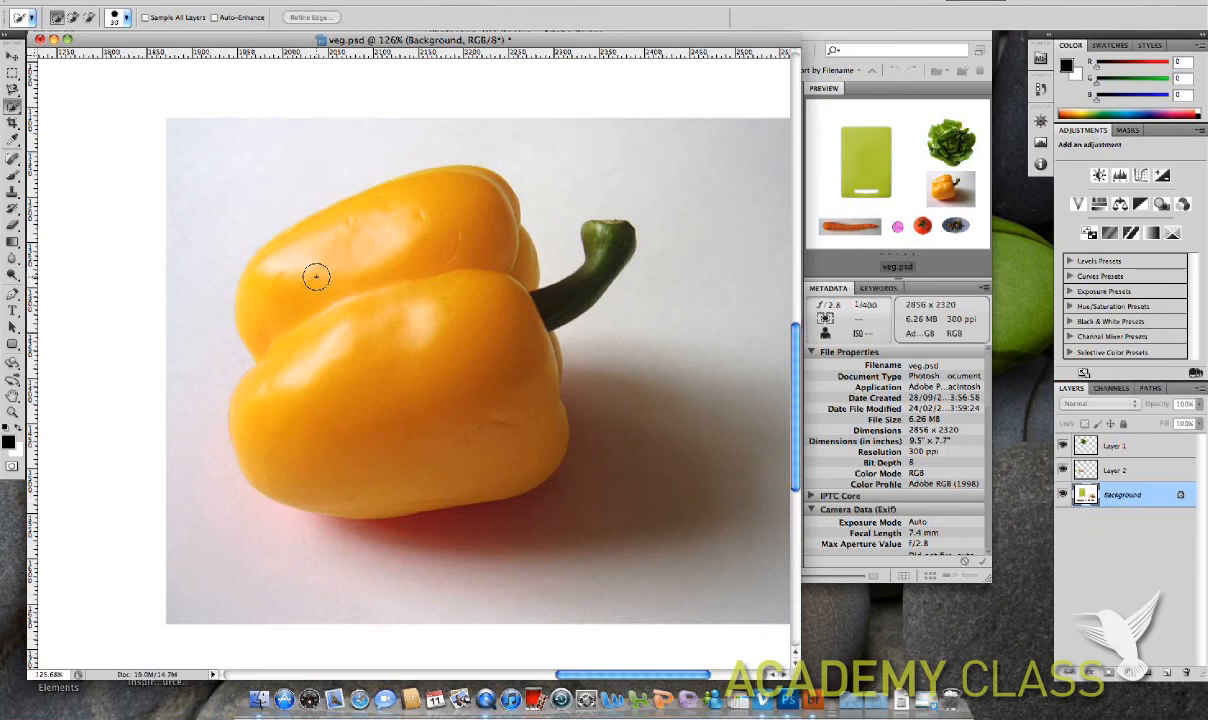
key("bracketright")
key("bracketright")
key("bracketright")
key("bracketright")
key("bracketright")
key("bracketleft")
key("bracketleft")
key("bracketleft")
key("bracketleft")
key("bracketright")
key("bracketright")
key("bracketright")
key("bracketright")
key("bracketright")
key("bracketright")
key("bracketright")
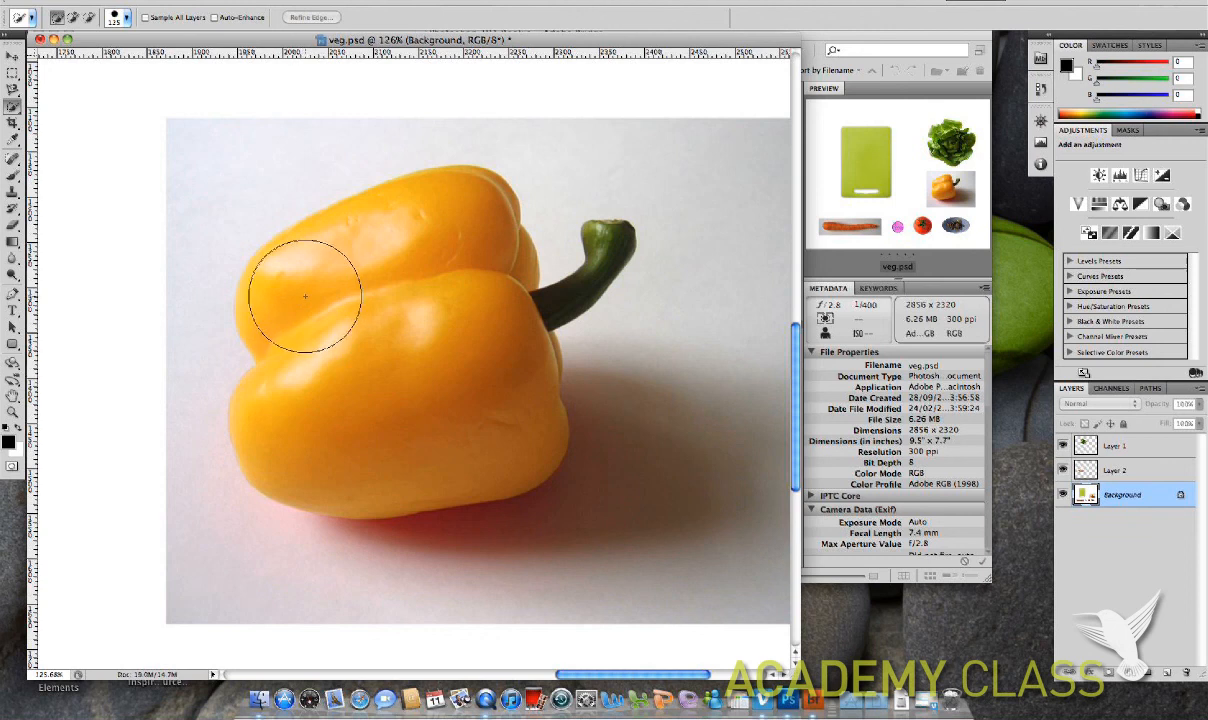
mouse_move(302, 301)
left_mouse_down()
mouse_move(305, 286)
mouse_move(297, 297)
mouse_move(318, 305)
left_mouse_up()
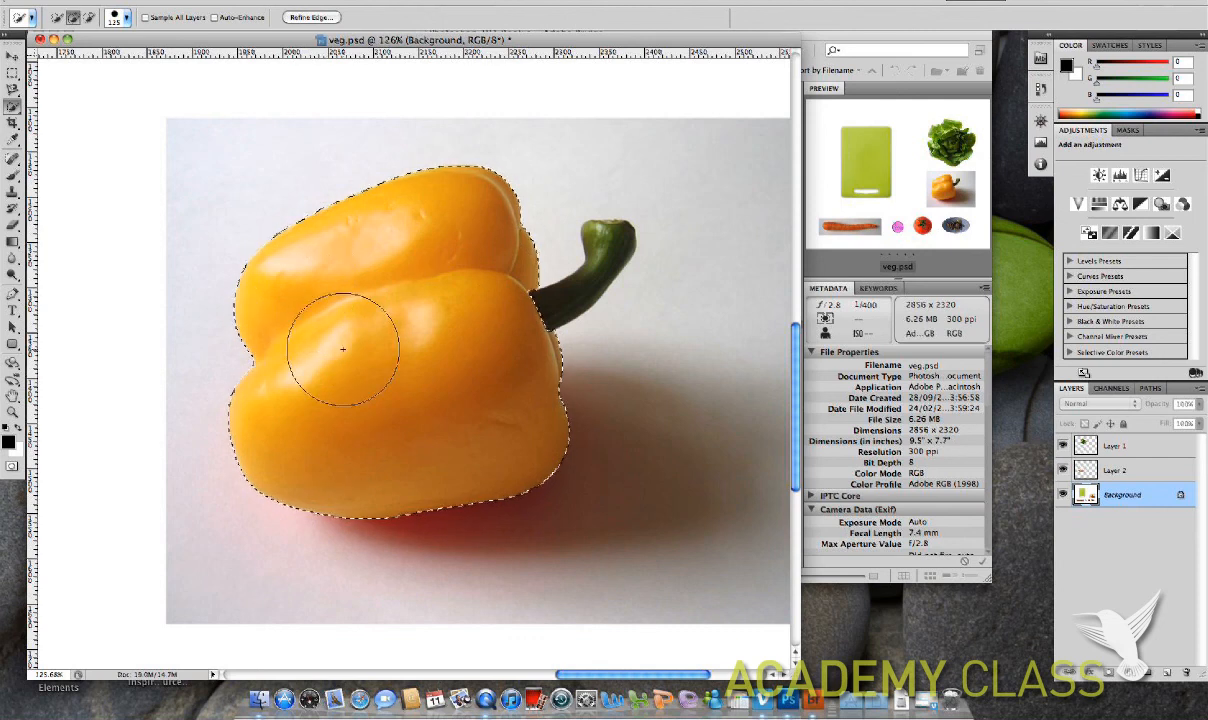
key("super+d")
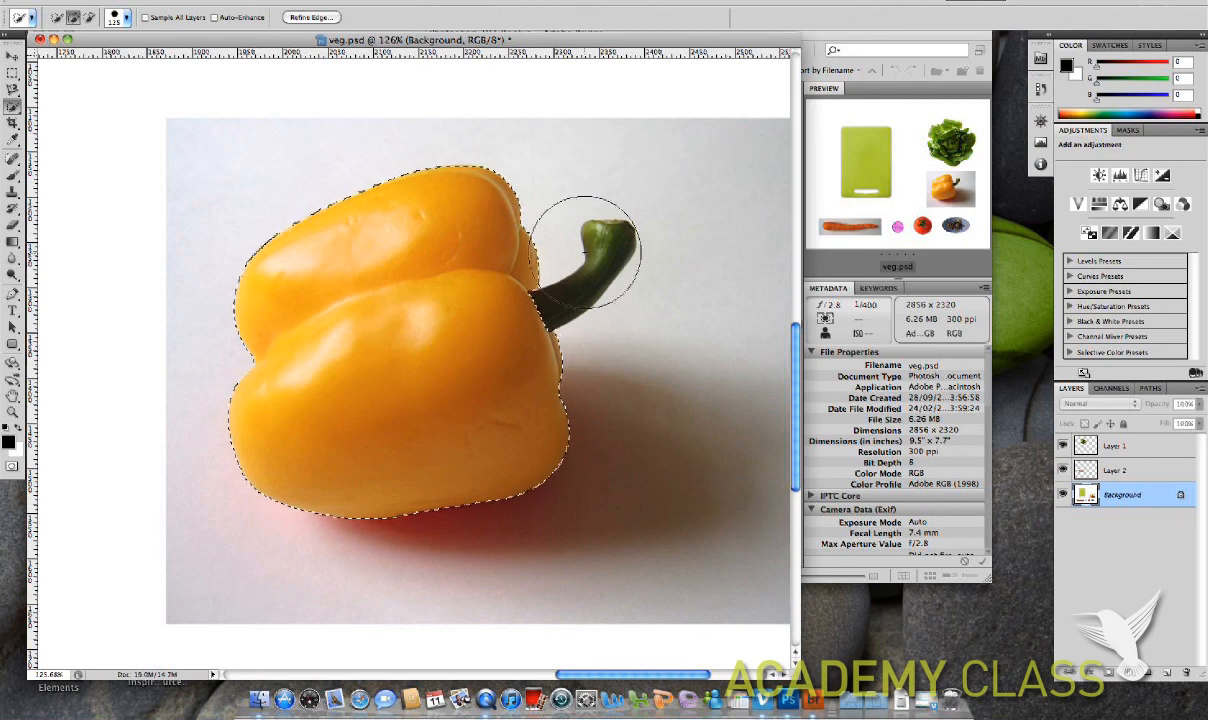
Add the pepper's green stalk to the selection with a brush size of 20 and touch up the pepper's right edge.
key("bracketleft")
key("bracketleft")
key("bracketleft")
key("bracketleft")
key("bracketleft")
key("bracketleft")
key("bracketleft")
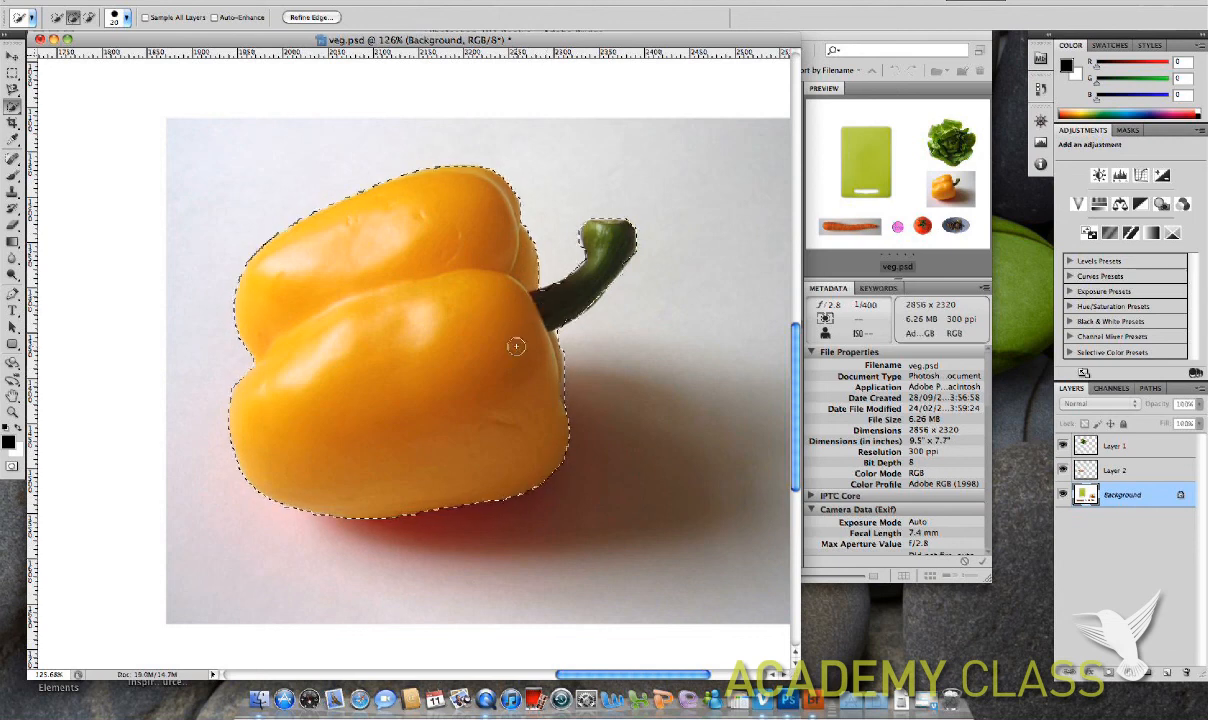
left_click_drag(595, 219, 610, 234)
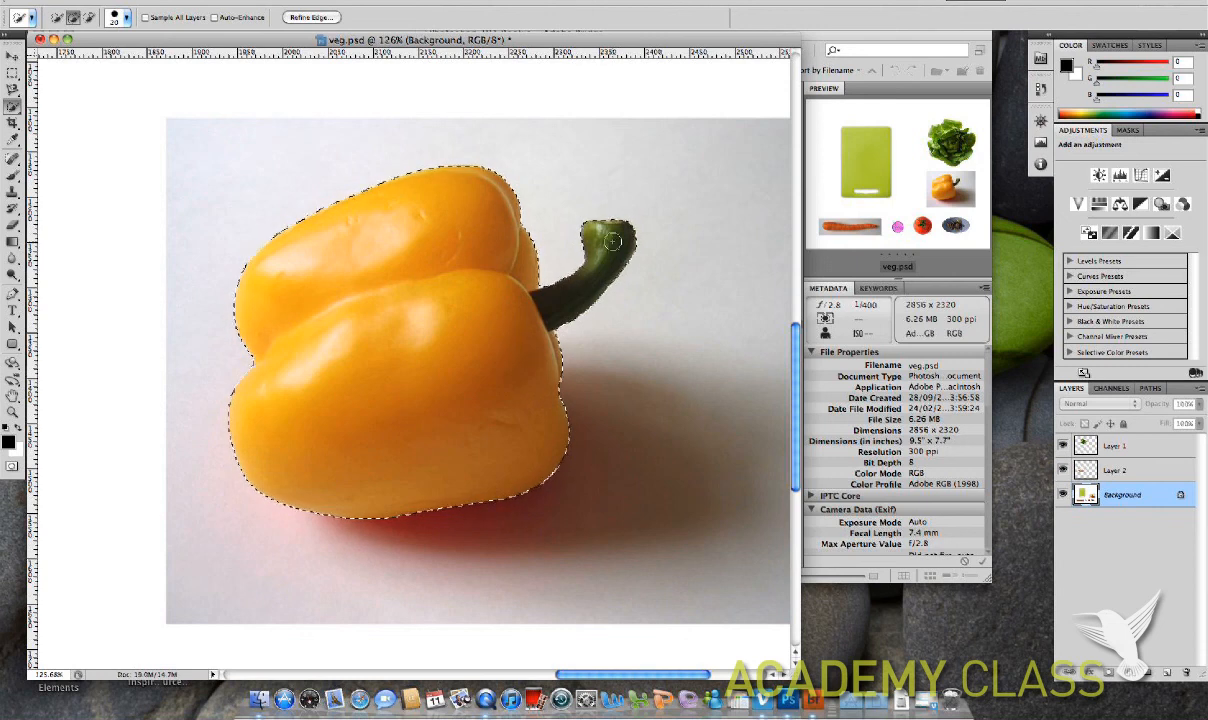
mouse_move(537, 301)
left_mouse_down()
mouse_move(584, 287)
mouse_move(593, 258)
left_mouse_up()
key("alt")
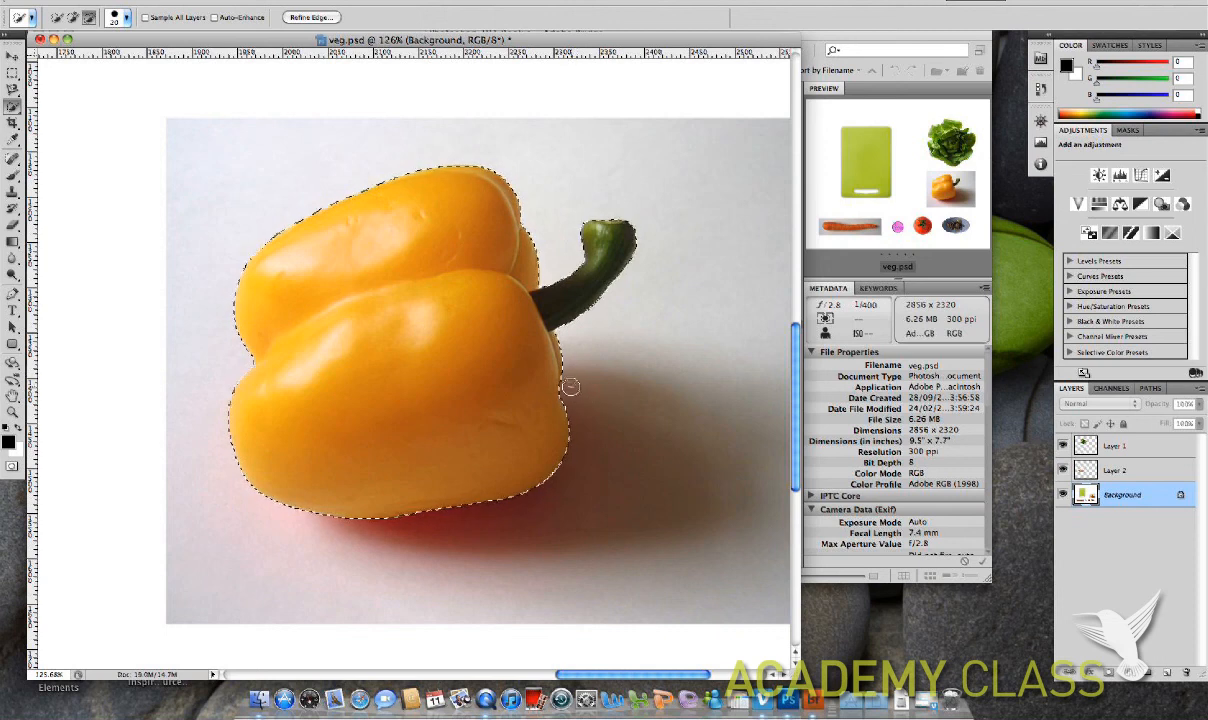
left_click_drag(562, 392, 559, 436)
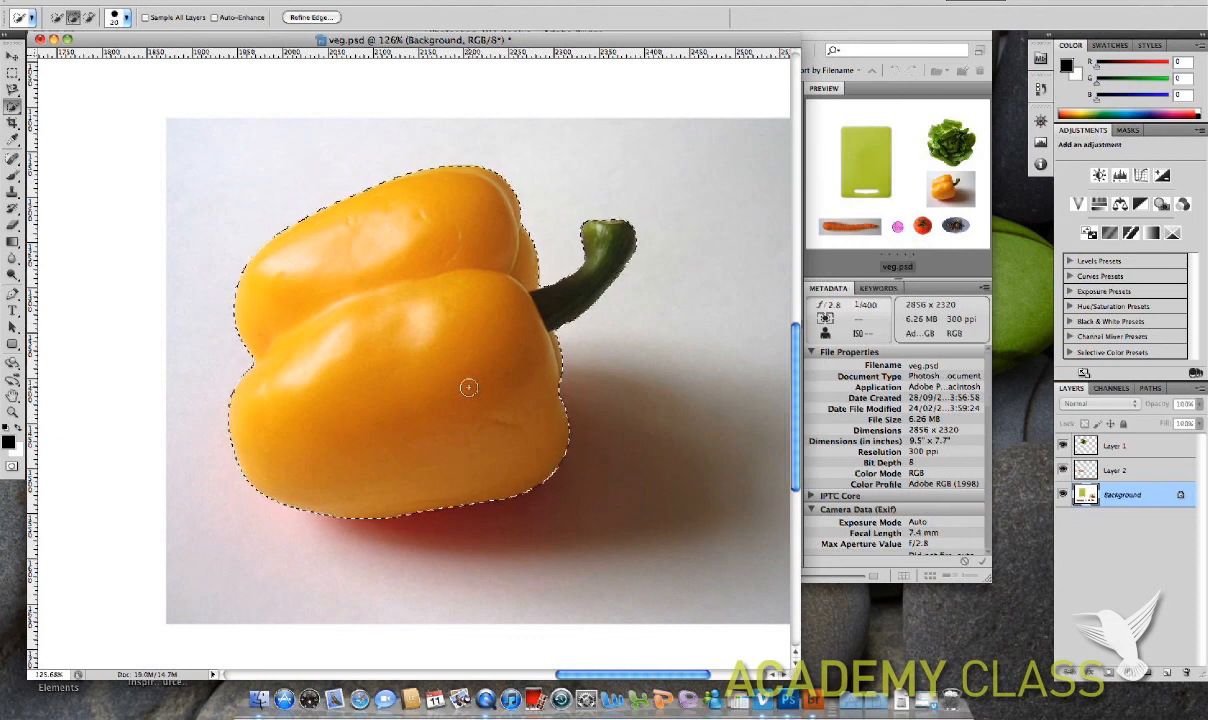
Copy the selected pepper to a new layer and place it on the chopping board just above the carrot.
key("super+0")
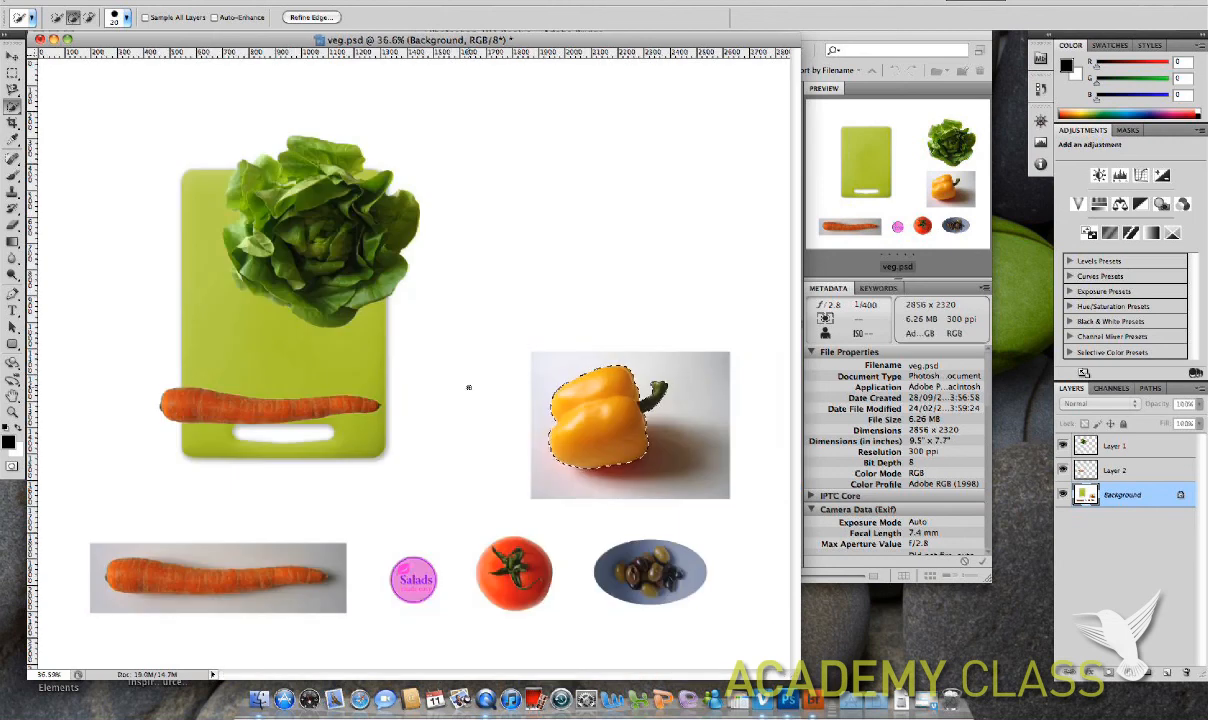
key("super+j")
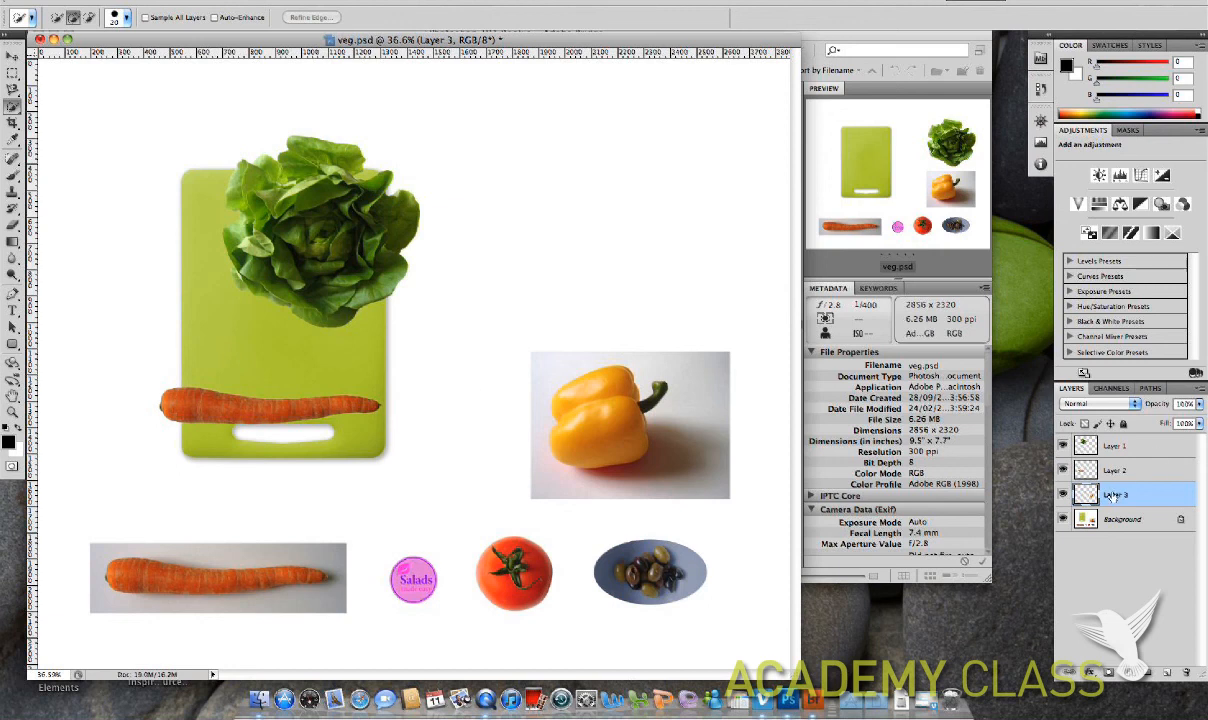
left_click(14, 58)
left_click_drag(591, 415, 199, 338)
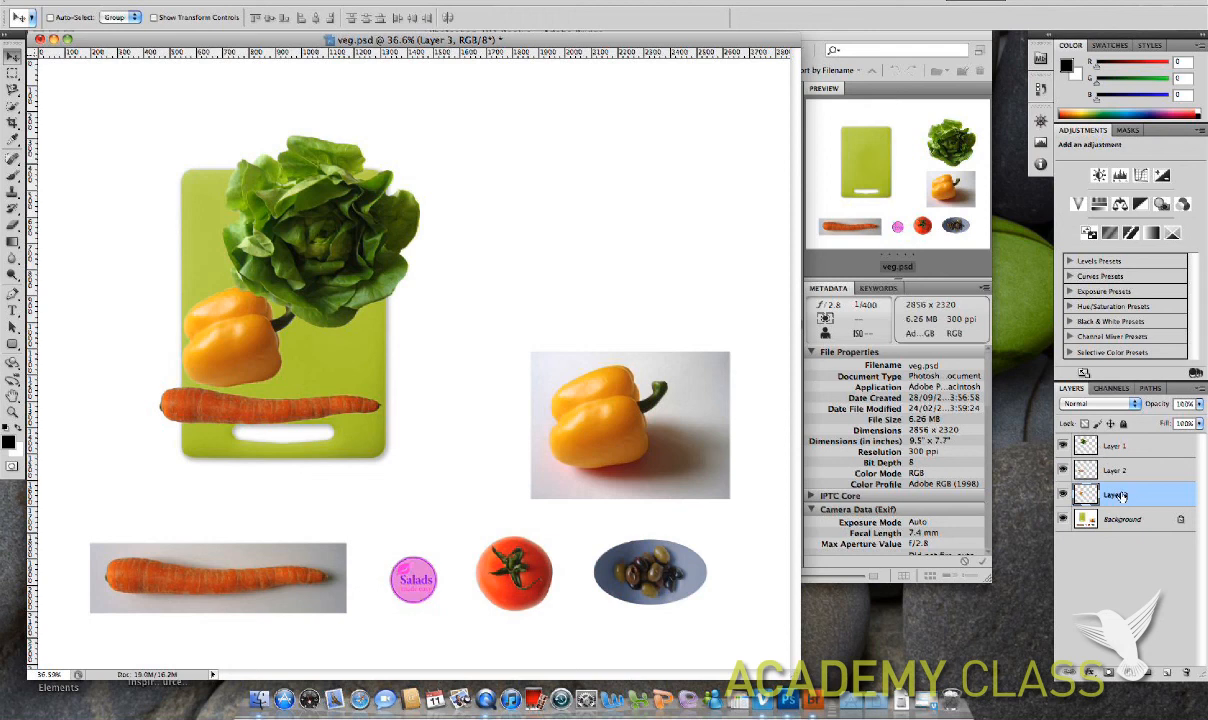
Stack the layers as Layer 3, Layer 2, Layer 1 and move the carrot and the pepper over the lettuce.
left_click_drag(1120, 498, 1130, 473)
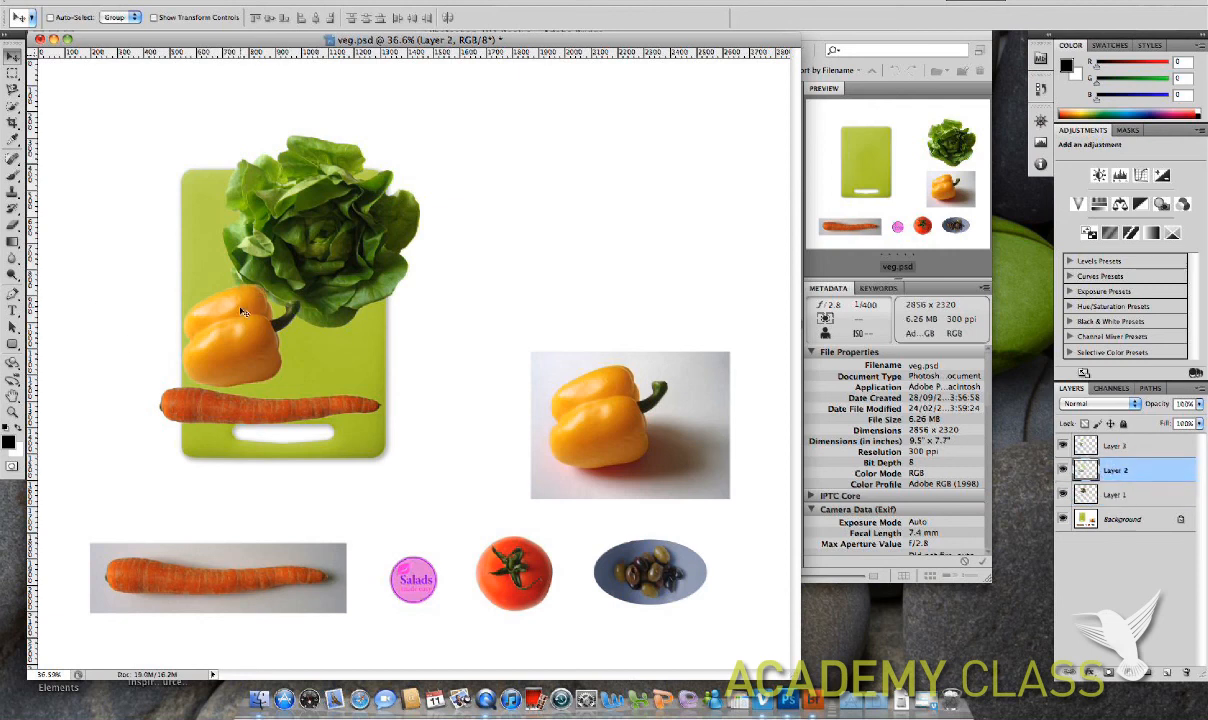
left_click_drag(249, 332, 300, 190)
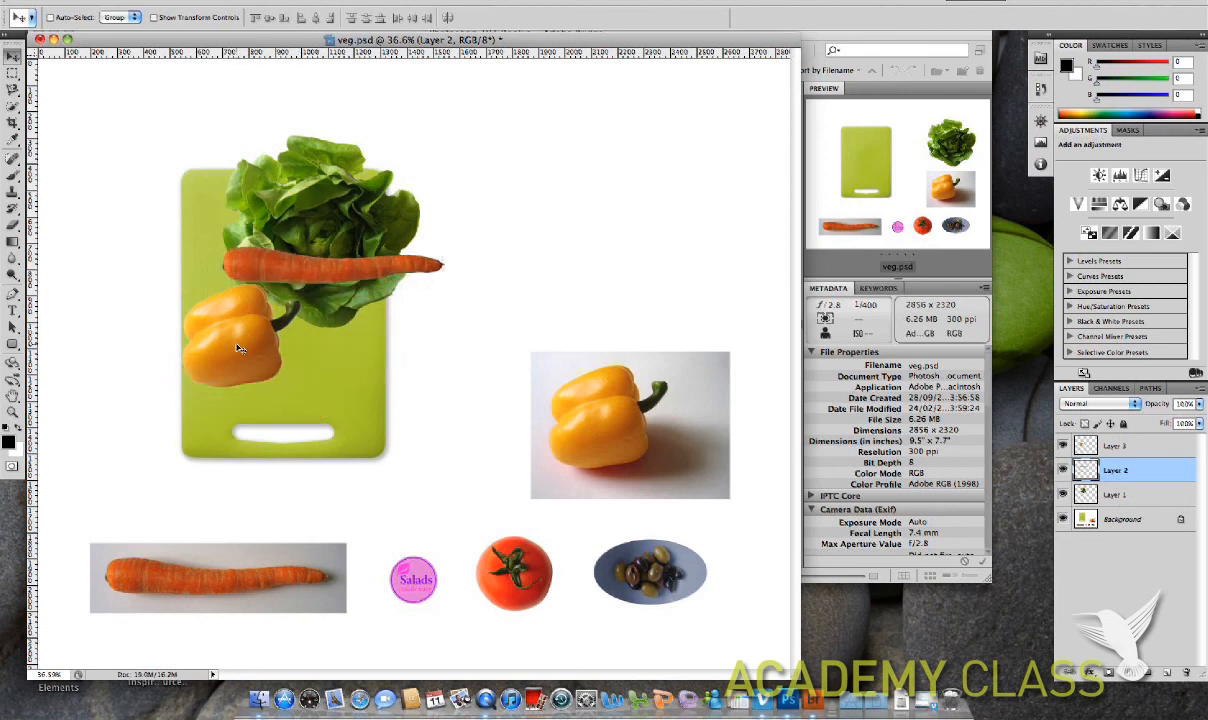
left_click_drag(231, 344, 310, 276)
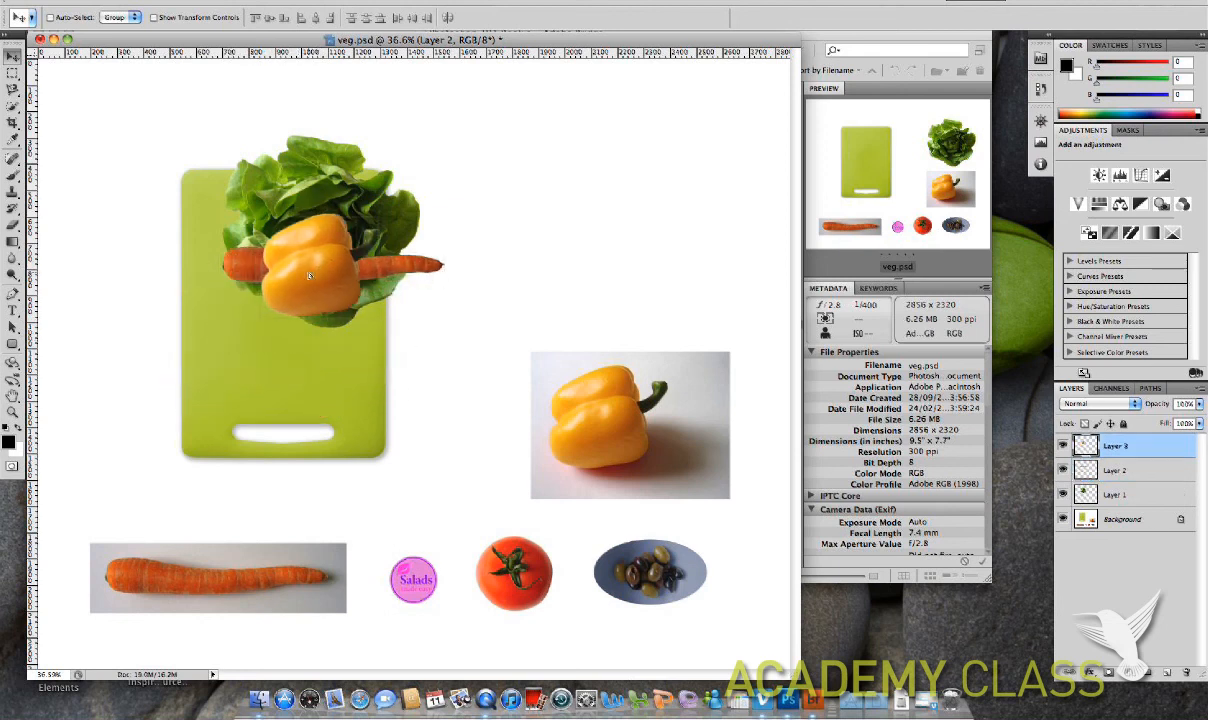
Try different stacking orders of the three vegetable layers, finishing with Layer 3 above Layer 2 above Layer 1.
left_click_drag(1125, 468, 1060, 435)
left_click_drag(1125, 500, 1060, 458)
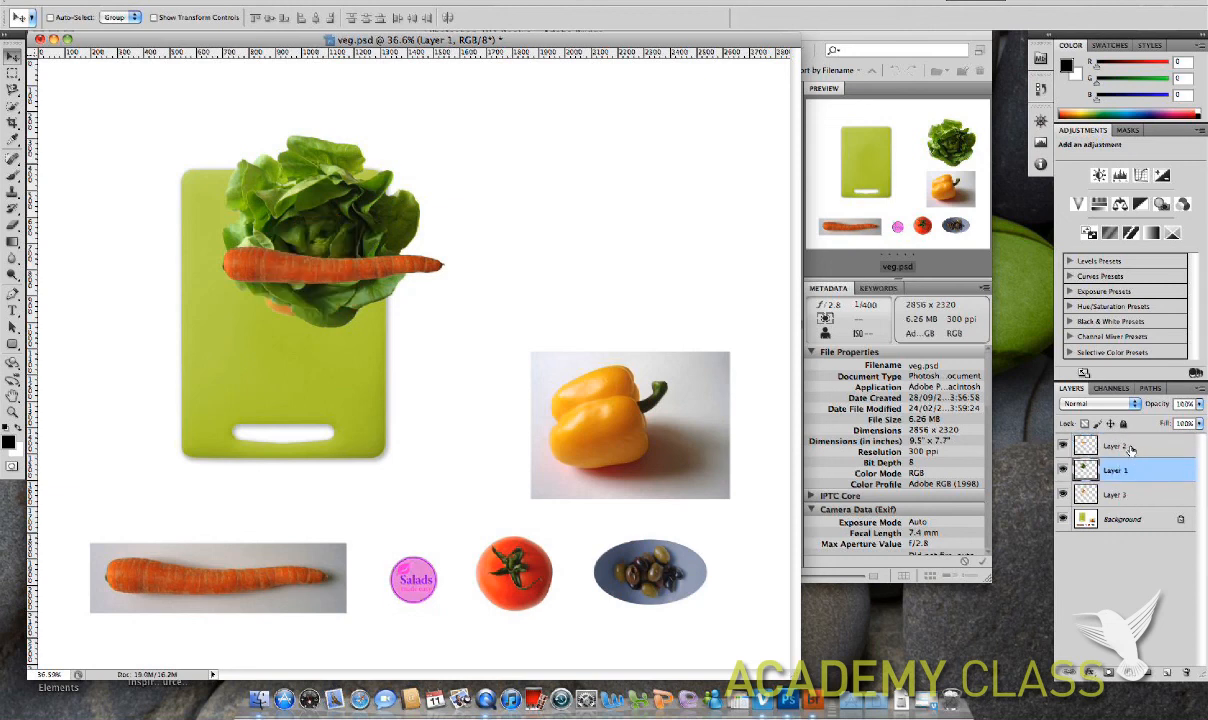
left_click_drag(1132, 474, 1068, 440)
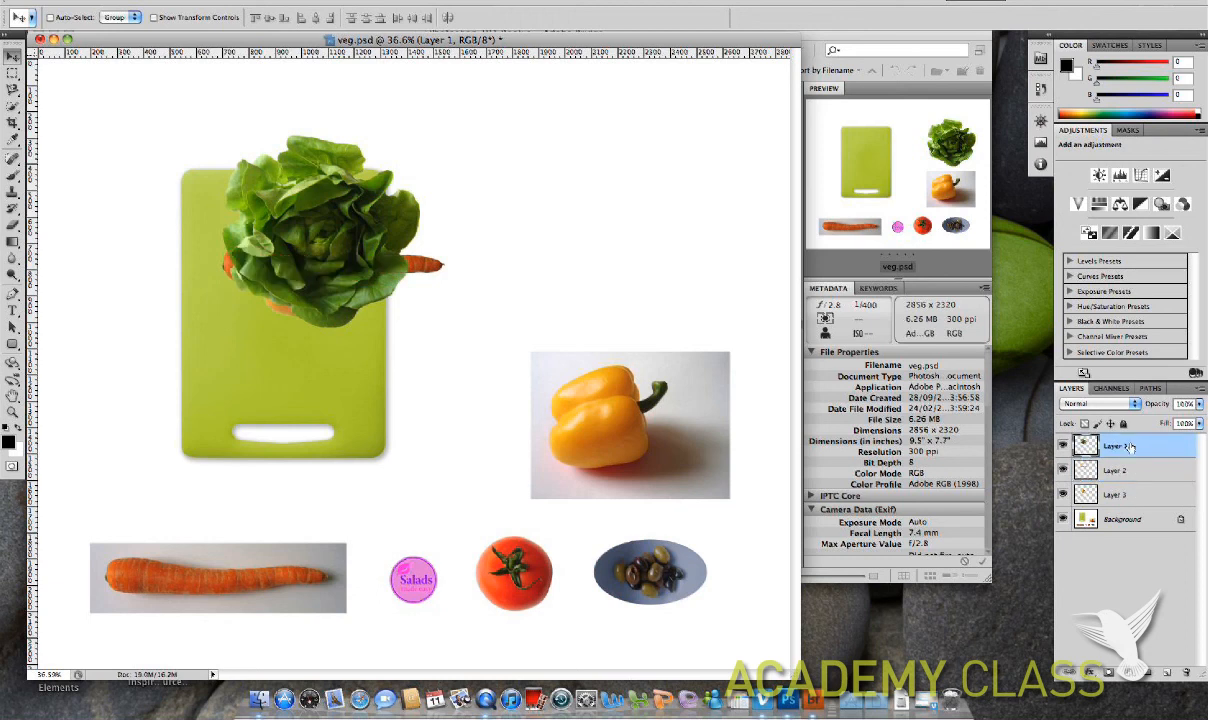
left_click_drag(1130, 470, 1068, 420)
left_click_drag(1072, 494, 1067, 418)
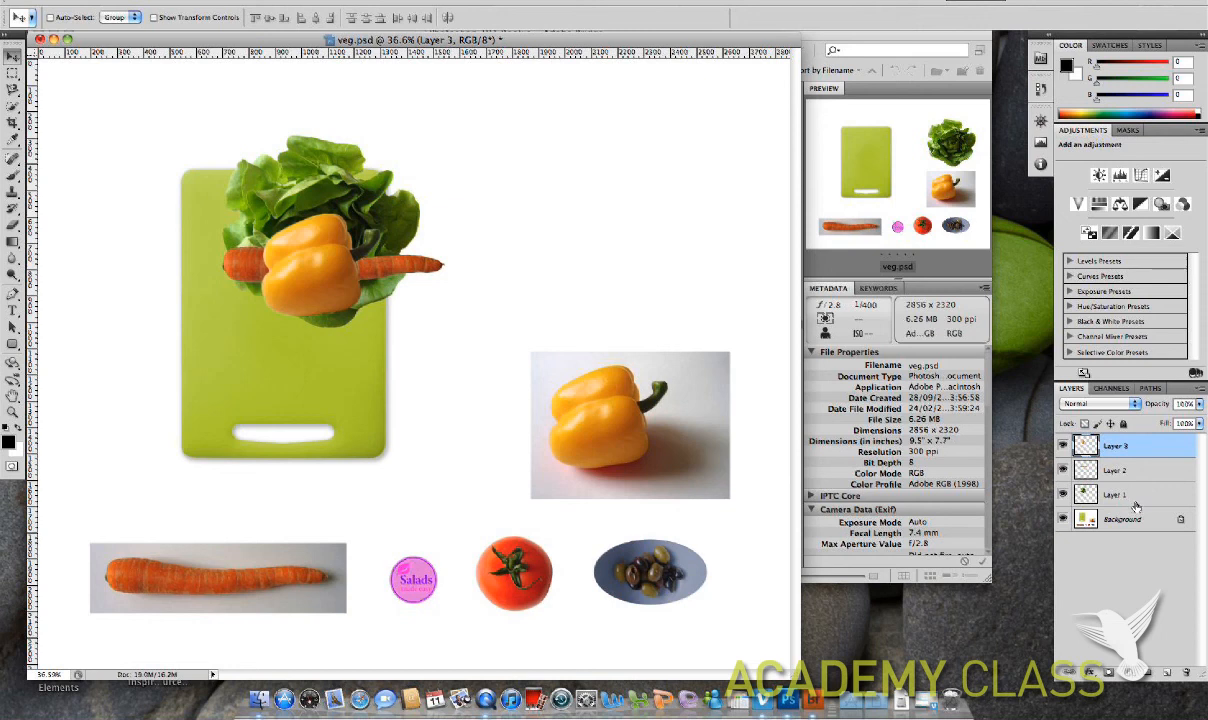
Activate Layer 2 and then Layer 3 from the list of layers under the pepper, nudging the artwork between the two.
right_click(304, 261)
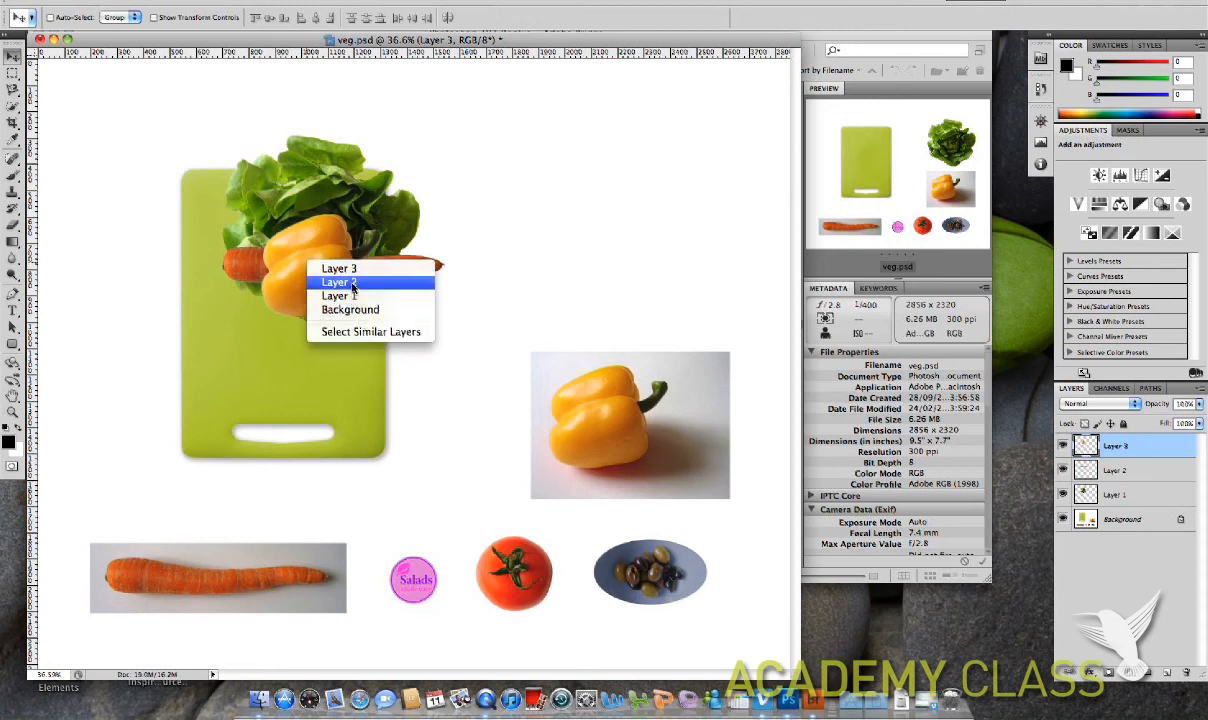
left_click(338, 282)
left_click_drag(328, 265, 307, 249)
right_click(336, 285)
left_click(345, 271)
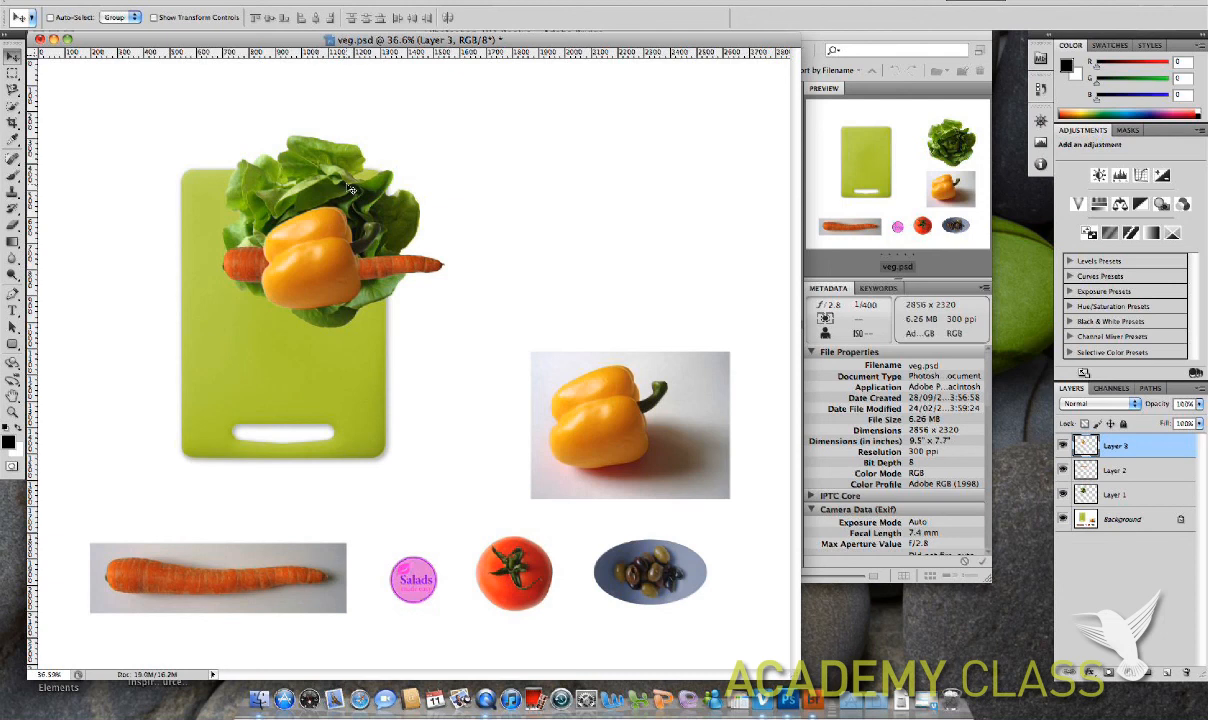
Spread the vegetables over the chopping board: pepper at its upper left, carrot across the middle and lettuce at its lower left.
left_click_drag(335, 185, 268, 342)
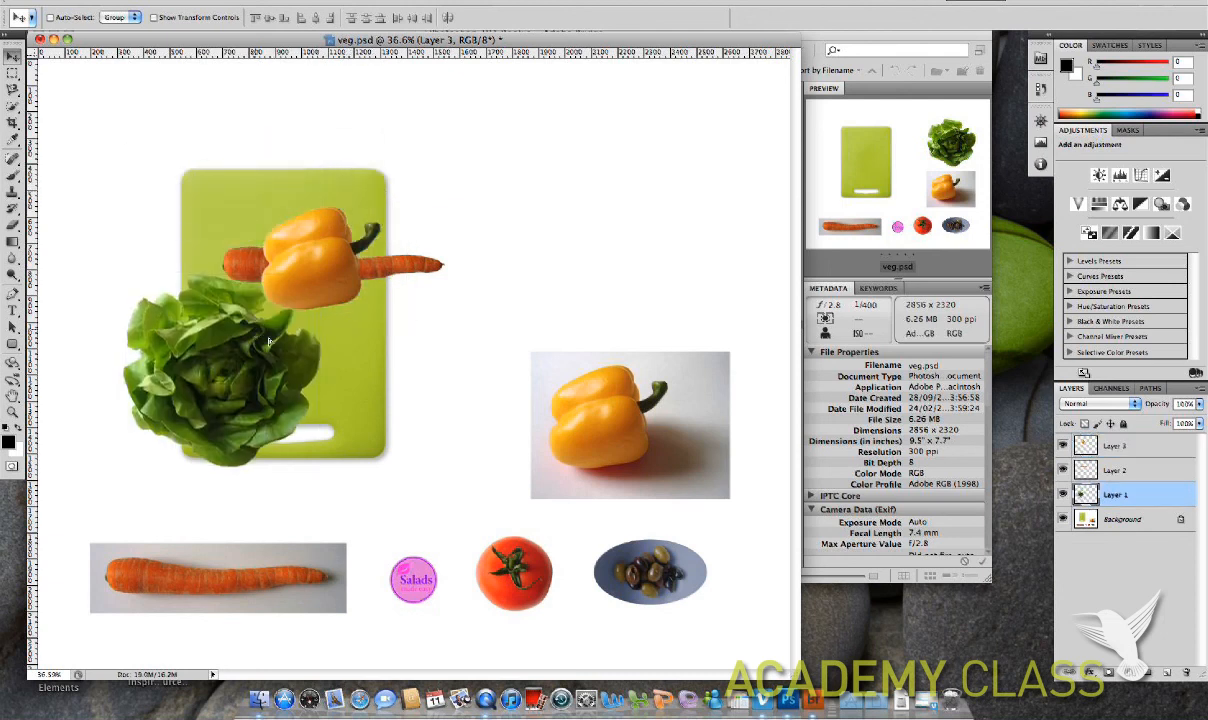
left_click_drag(300, 250, 220, 195)
mouse_move(304, 285)
left_mouse_down()
mouse_move(330, 294)
mouse_move(318, 293)
left_mouse_up()
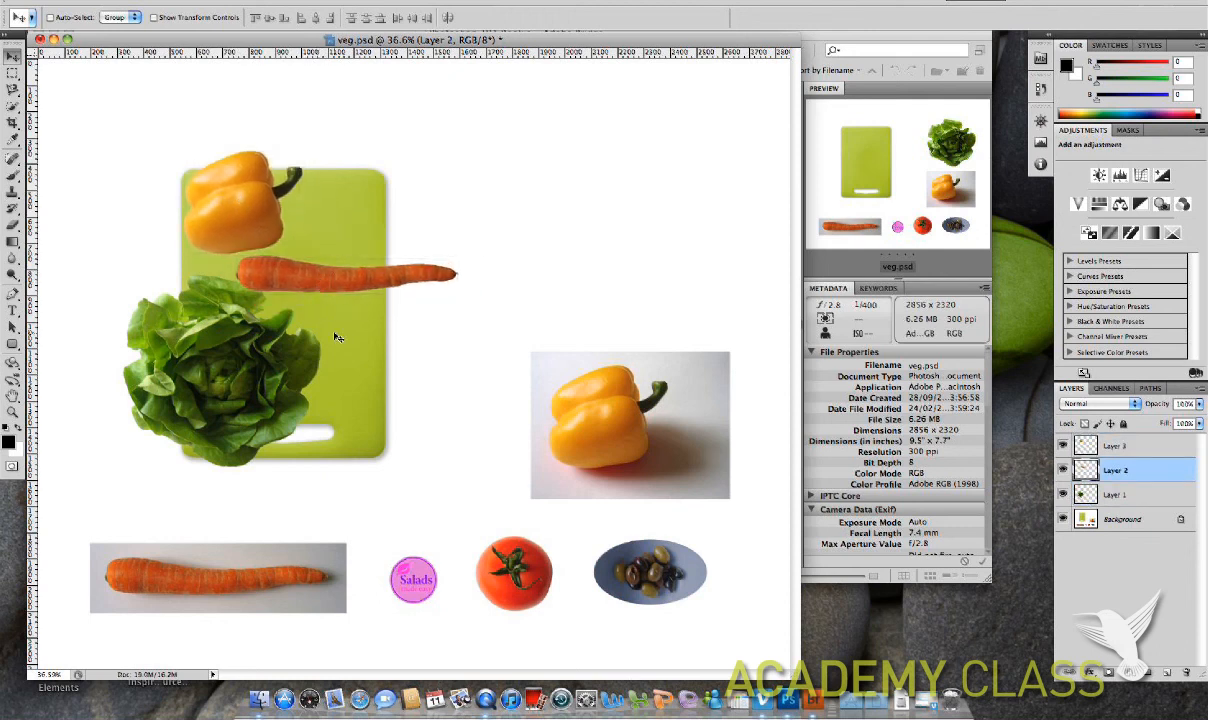
mouse_move(248, 206)
left_mouse_down()
mouse_move(272, 247)
mouse_move(234, 206)
left_mouse_up()
left_click_drag(212, 364, 258, 366)
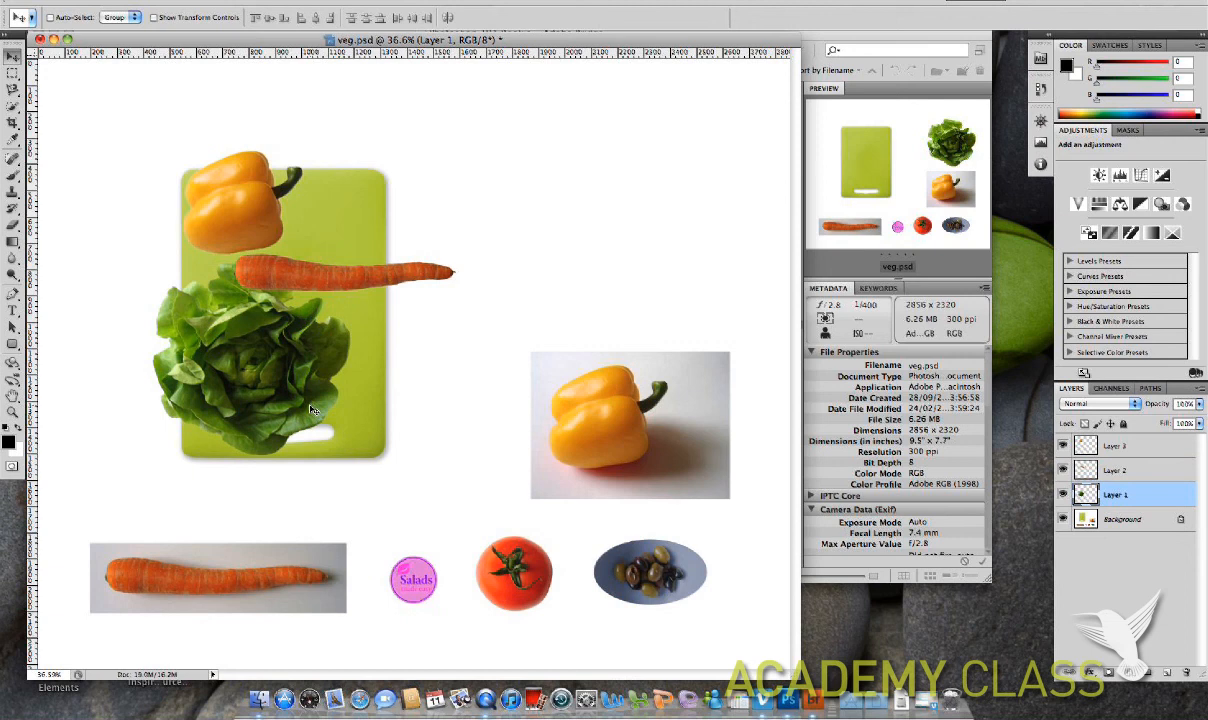
Rename the lettuce's layer, Layer 1, as Lettuce.
double_click(1115, 494)
type("lettuce")
key("Return")
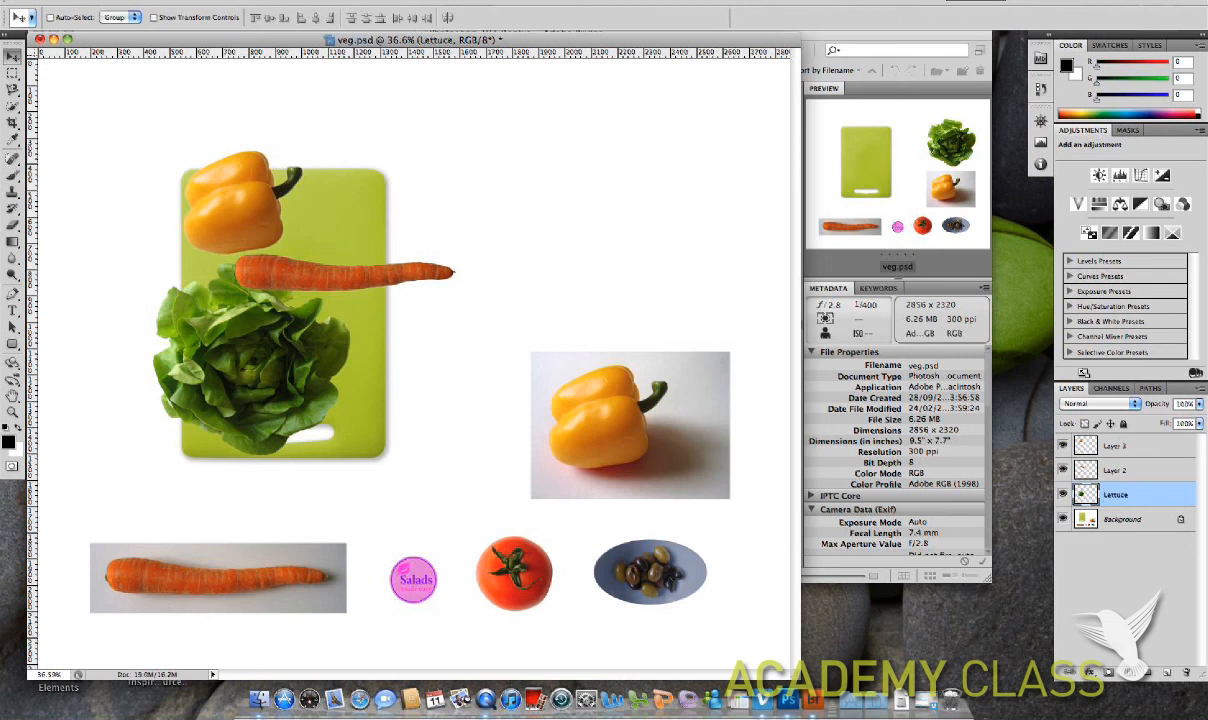